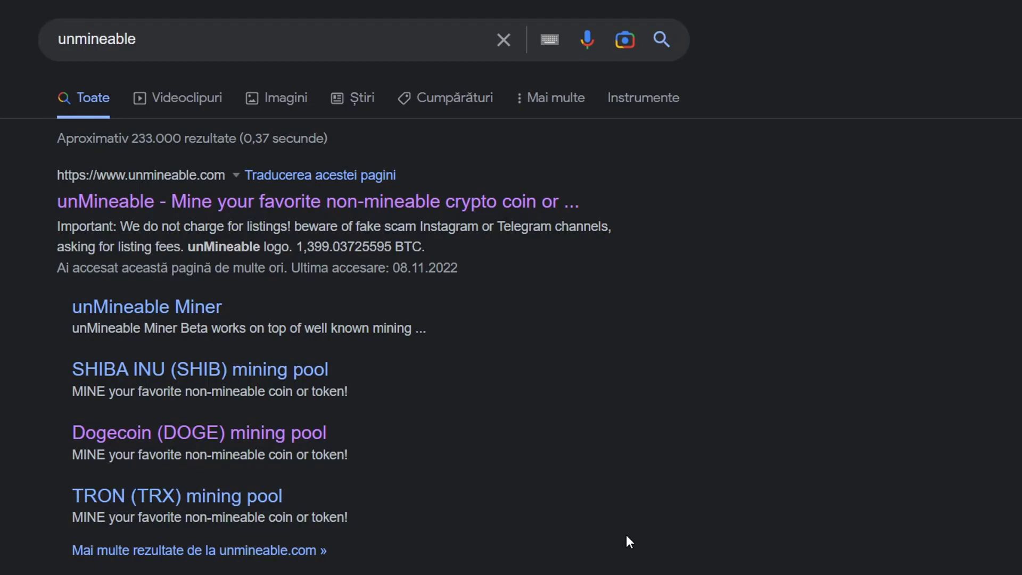
Step: Select the 'unmineable' search term on the Google results page
{"action": "left_click_drag", "start_coordinate": [165, 42], "coordinate": [29, 37]}
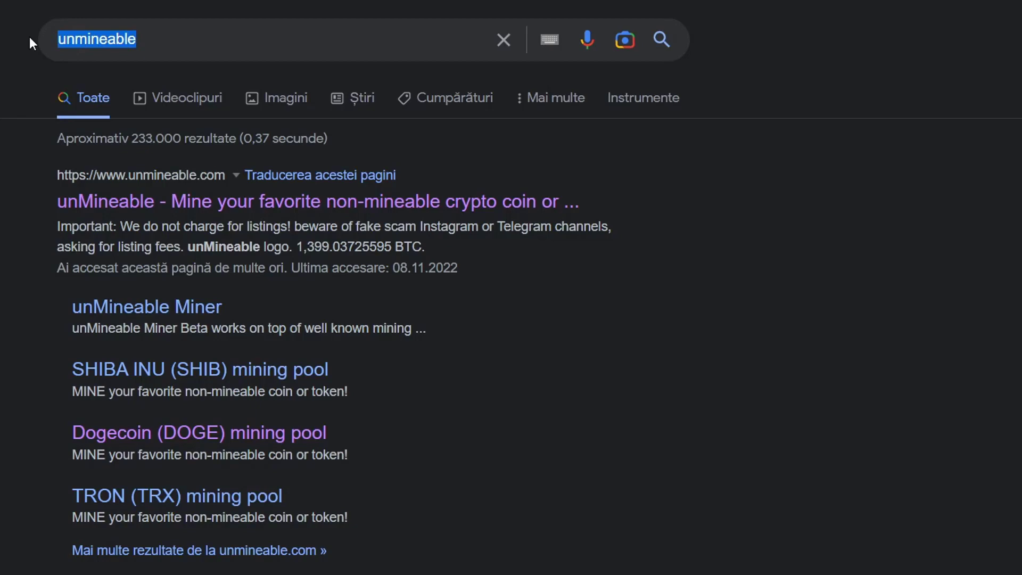
Step: Open unmineable.com's Get started page and download the MFI Version of the miner
{"action": "left_click", "coordinate": [111, 202]}
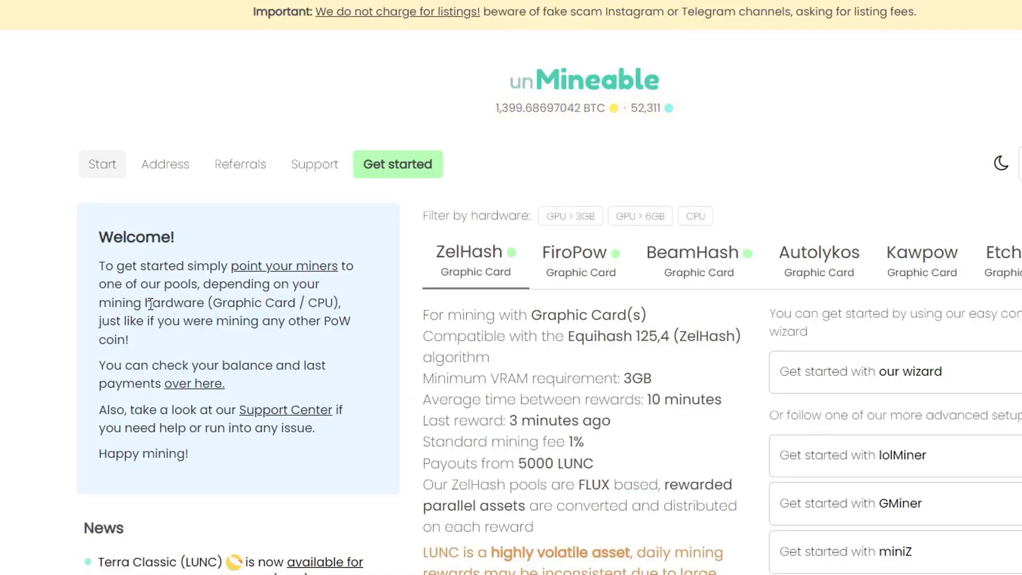
{"action": "scroll", "coordinate": [406, 330], "scroll_direction": "down", "scroll_amount": 5}
{"action": "scroll", "coordinate": [578, 434], "scroll_direction": "down", "scroll_amount": 4}
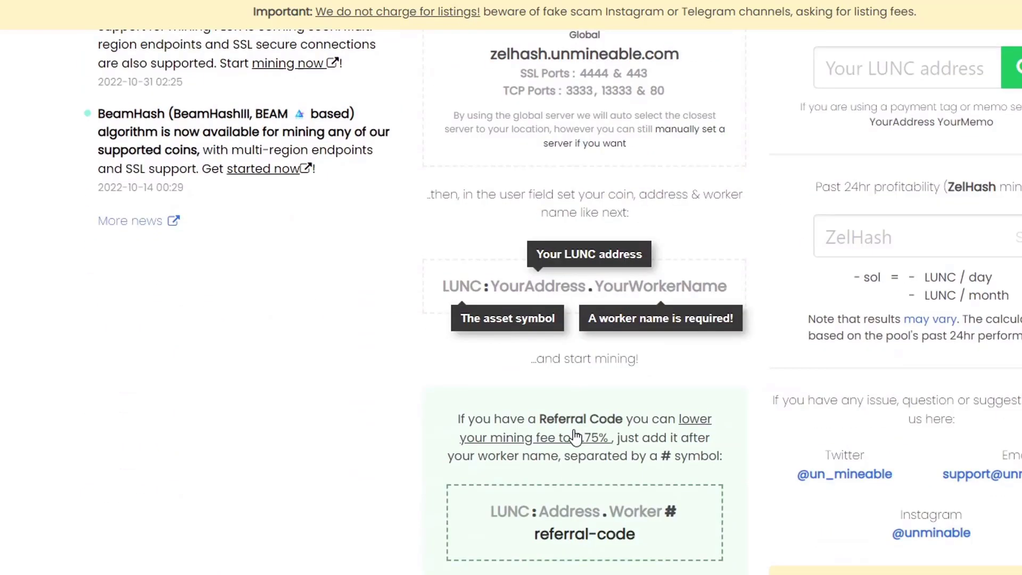
{"action": "scroll", "coordinate": [578, 418], "scroll_direction": "up", "scroll_amount": 4}
{"action": "scroll", "coordinate": [577, 418], "scroll_direction": "up", "scroll_amount": 5}
{"action": "left_click", "coordinate": [424, 176]}
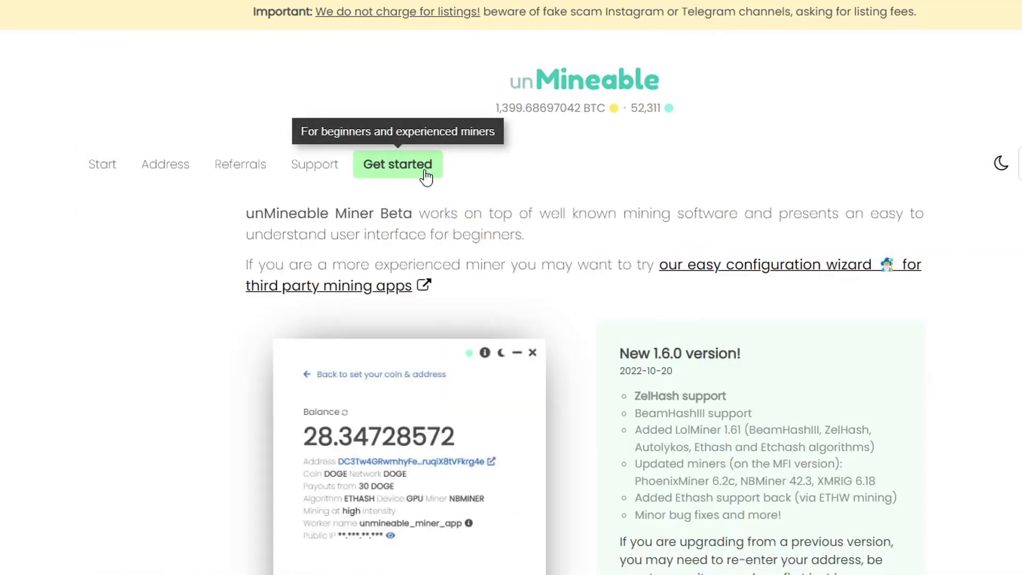
{"action": "scroll", "coordinate": [755, 355], "scroll_direction": "down", "scroll_amount": 2}
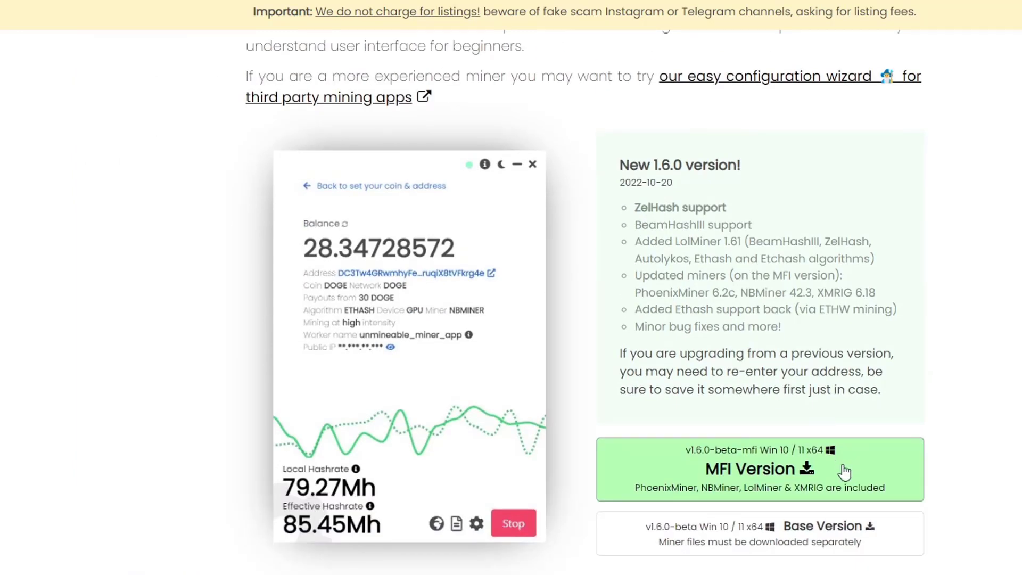
{"action": "left_click", "coordinate": [772, 486]}
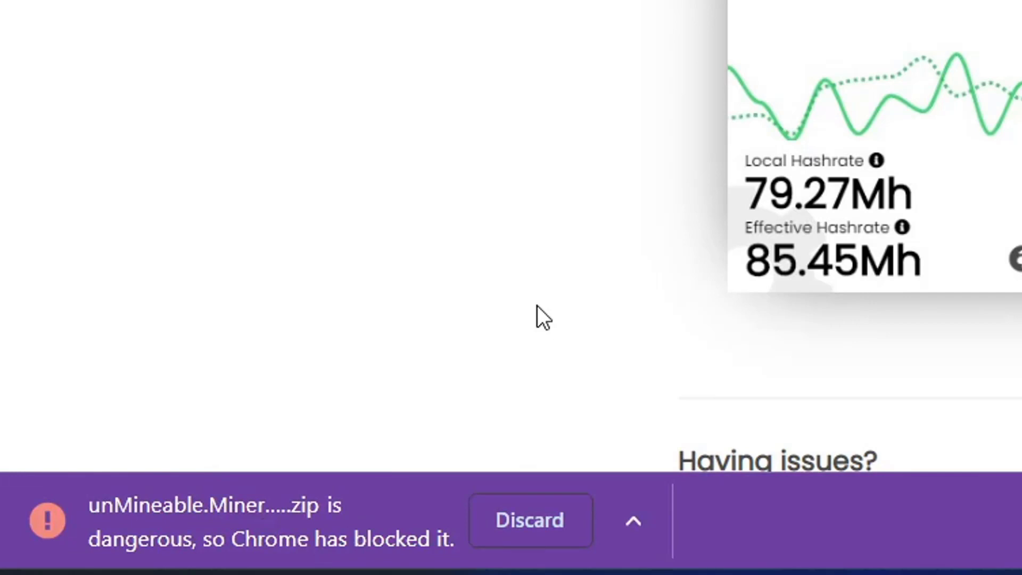
Step: Keep the blocked unMineable.Miner.1.6.0-beta-mfi.zip download anyway and show it in its folder
{"action": "key", "text": "ctrl+j"}
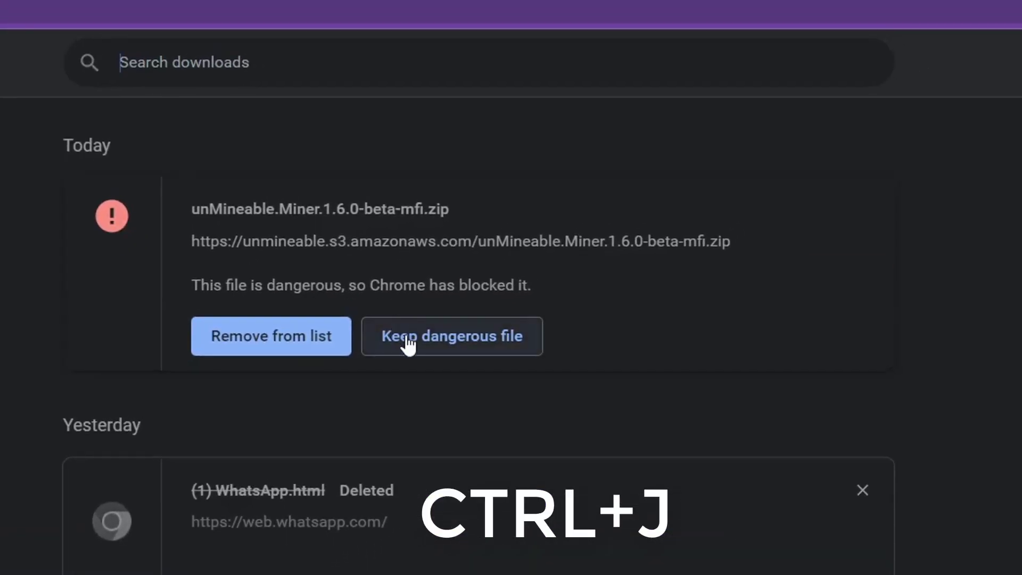
{"action": "left_click", "coordinate": [435, 350]}
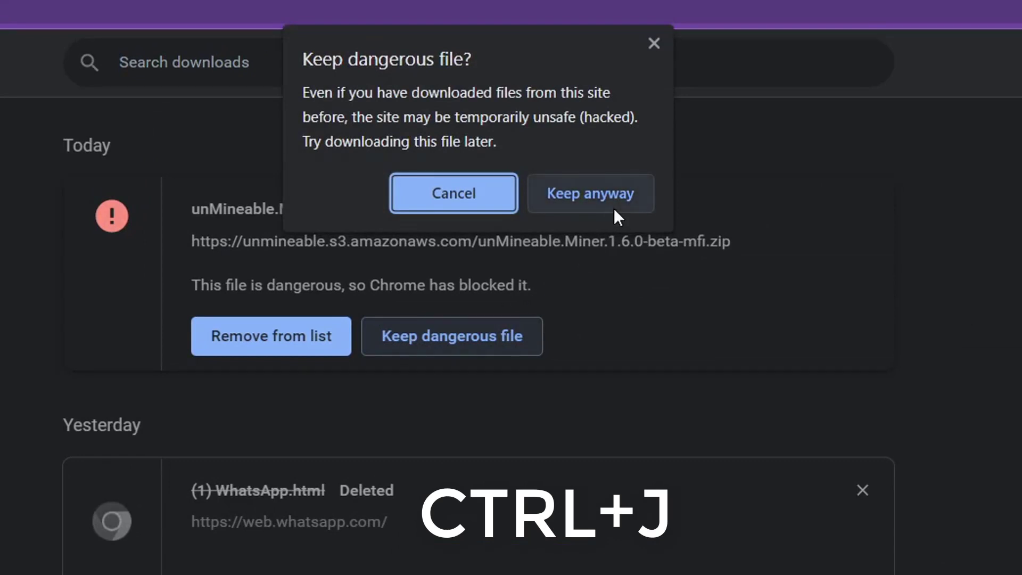
{"action": "left_click", "coordinate": [615, 208]}
{"action": "left_click", "coordinate": [280, 296]}
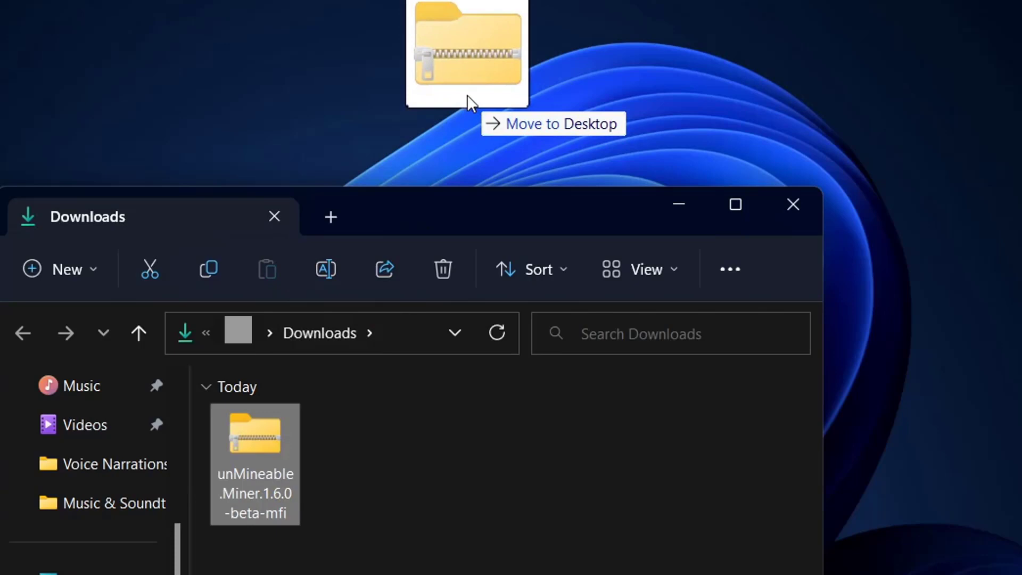
Step: Move the miner zip onto the desktop and extract all its contents
{"action": "left_click_drag", "start_coordinate": [279, 477], "coordinate": [468, 103]}
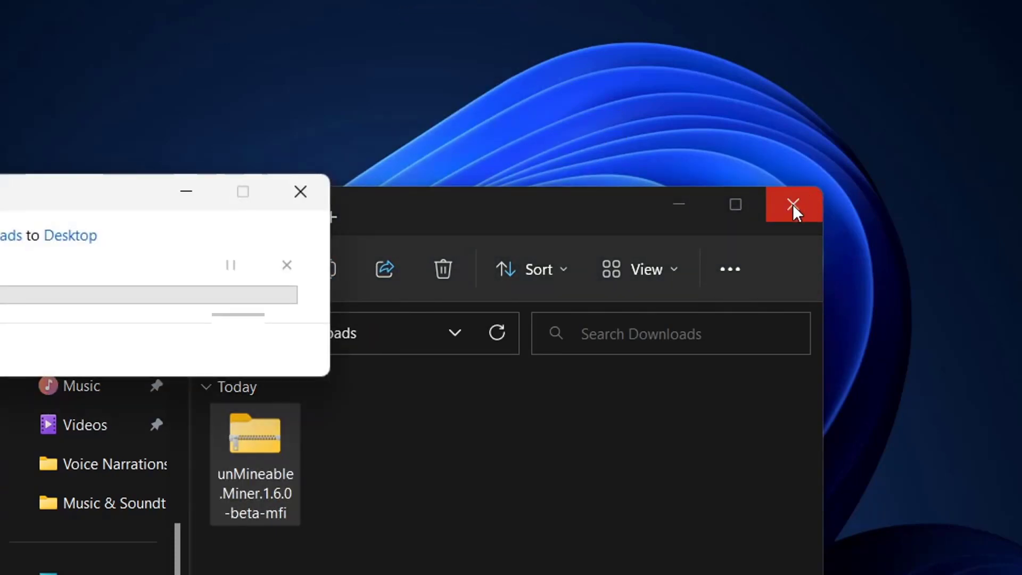
{"action": "left_click", "coordinate": [793, 204]}
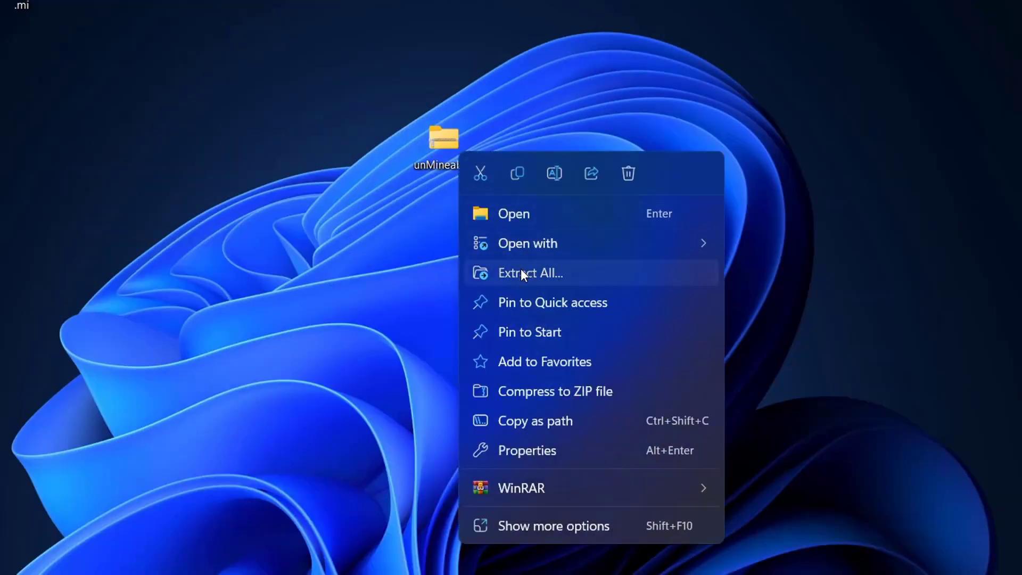
{"action": "left_click", "coordinate": [520, 270]}
{"action": "left_click", "coordinate": [634, 532]}
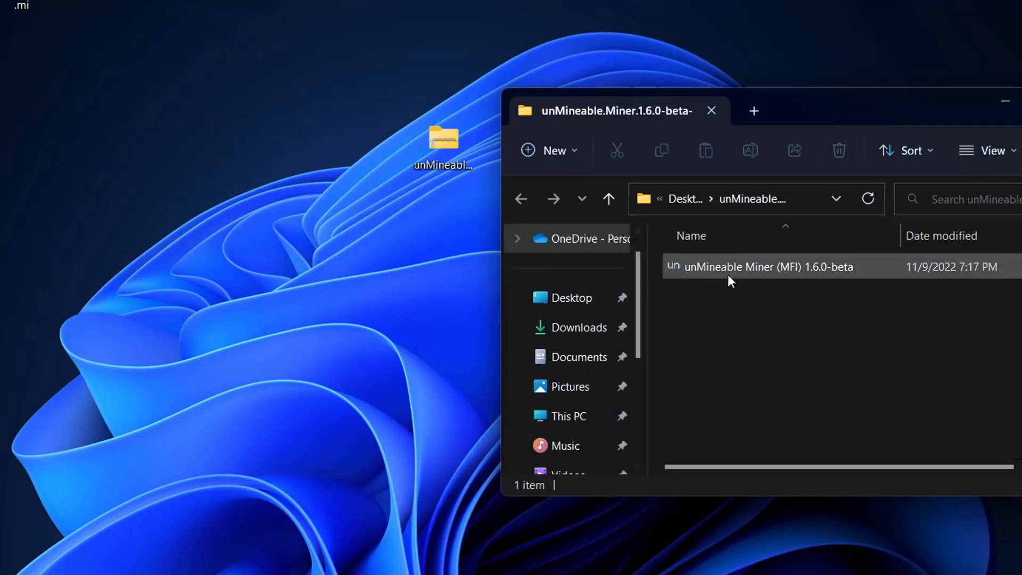
Step: Move the unMineable Miner (MFI) 1.6.0-beta installer to the desktop and launch it
{"action": "mouse_move", "coordinate": [727, 274]}
{"action": "left_mouse_down"}
{"action": "mouse_move", "coordinate": [317, 191]}
{"action": "mouse_move", "coordinate": [303, 160]}
{"action": "left_mouse_up"}
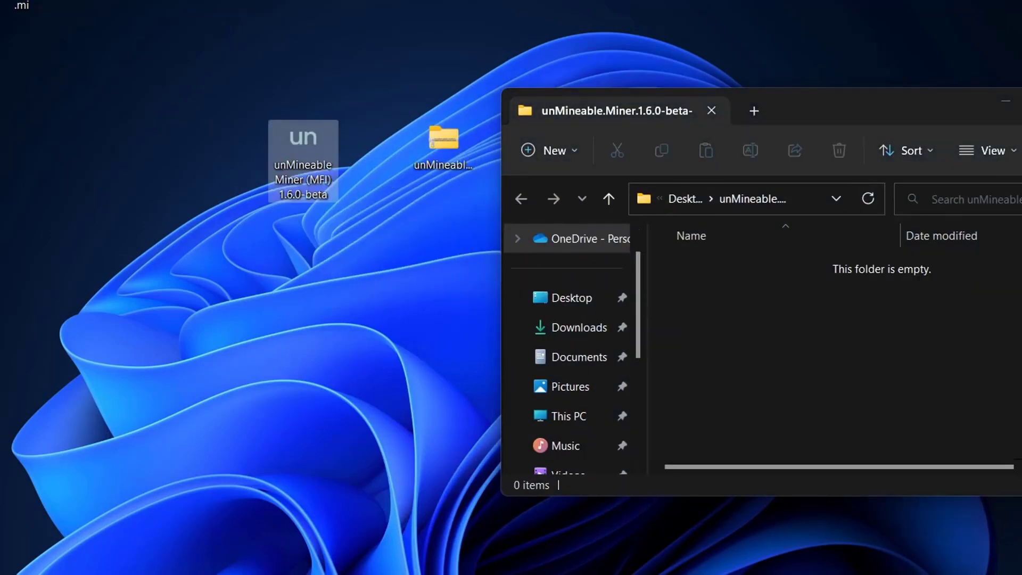
{"action": "key", "text": "alt+F4"}
{"action": "double_click", "coordinate": [277, 156]}
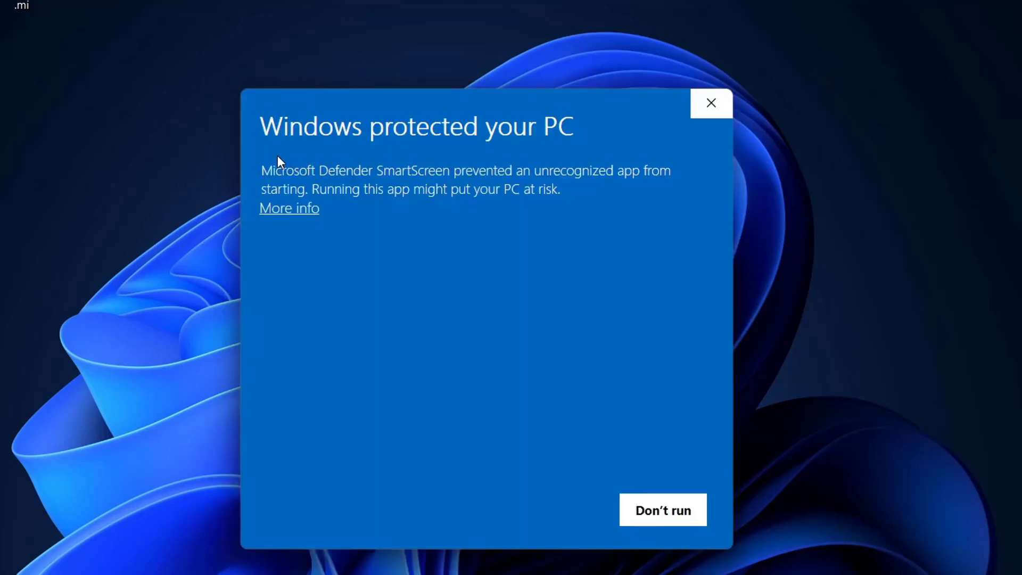
Step: Run the installer past SmartScreen, install Only for me, and finish with the miner launching
{"action": "left_click", "coordinate": [297, 211]}
{"action": "left_click", "coordinate": [569, 515]}
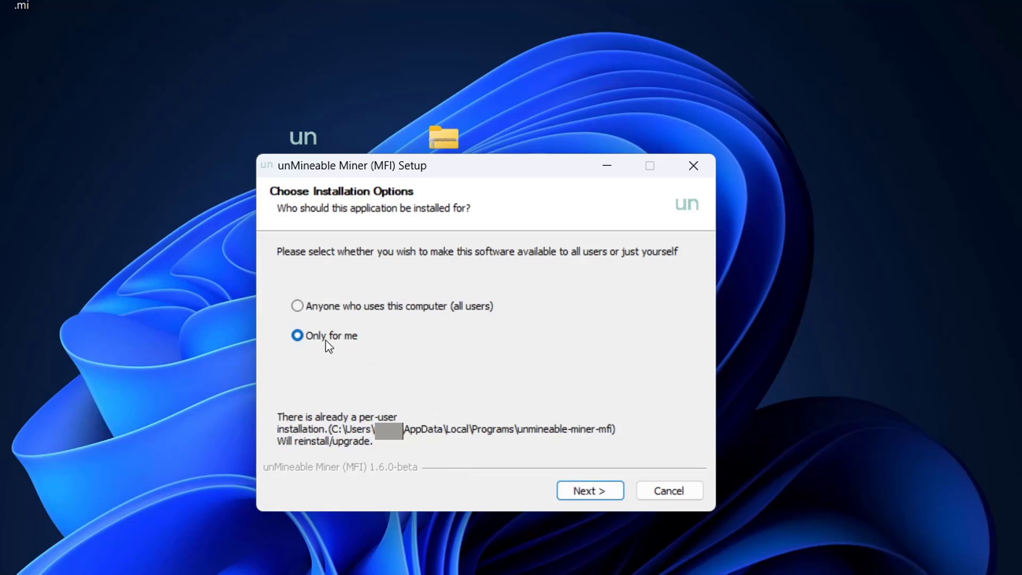
{"action": "left_click", "coordinate": [578, 490]}
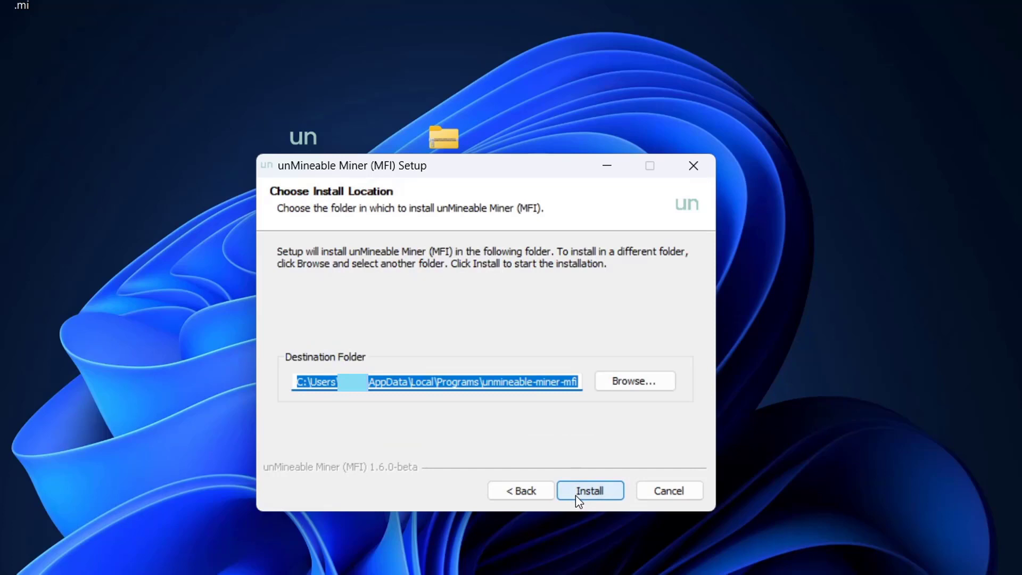
{"action": "left_click", "coordinate": [577, 495]}
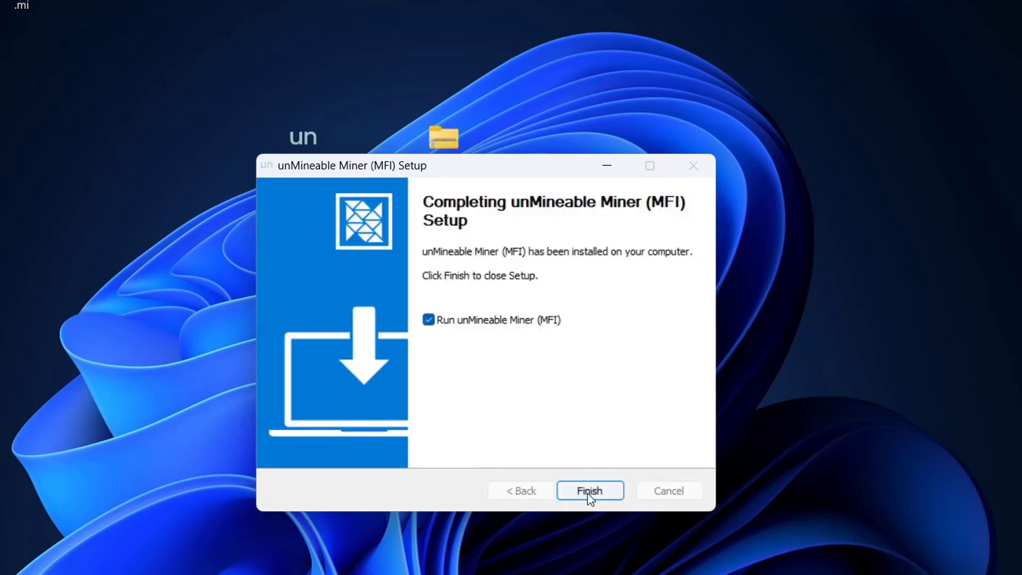
{"action": "left_click", "coordinate": [590, 492]}
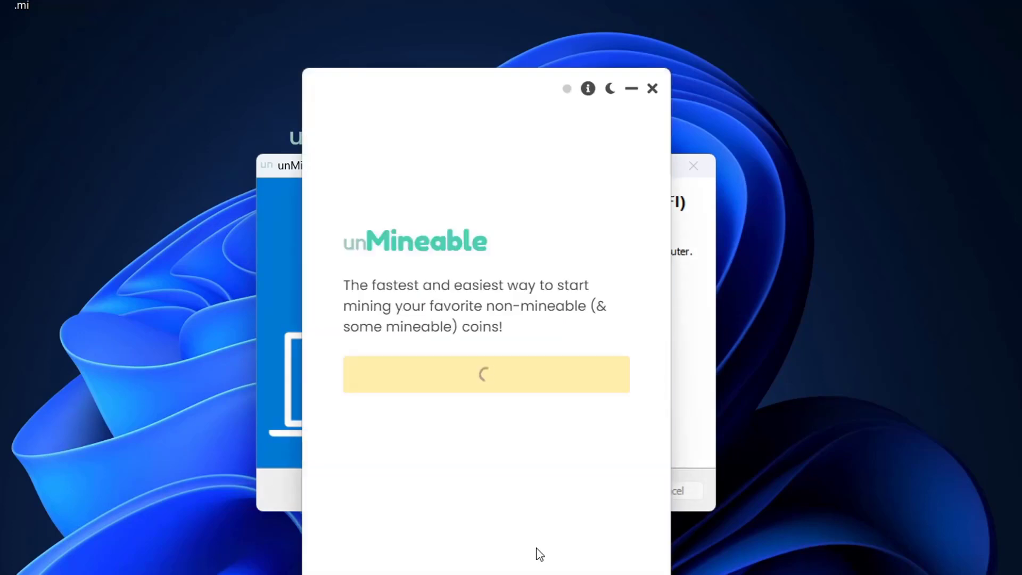
Step: Compare NBMiner and lolMiner with PhoenixMiner, and settle on PhoenixMiner
{"action": "left_click", "coordinate": [460, 389]}
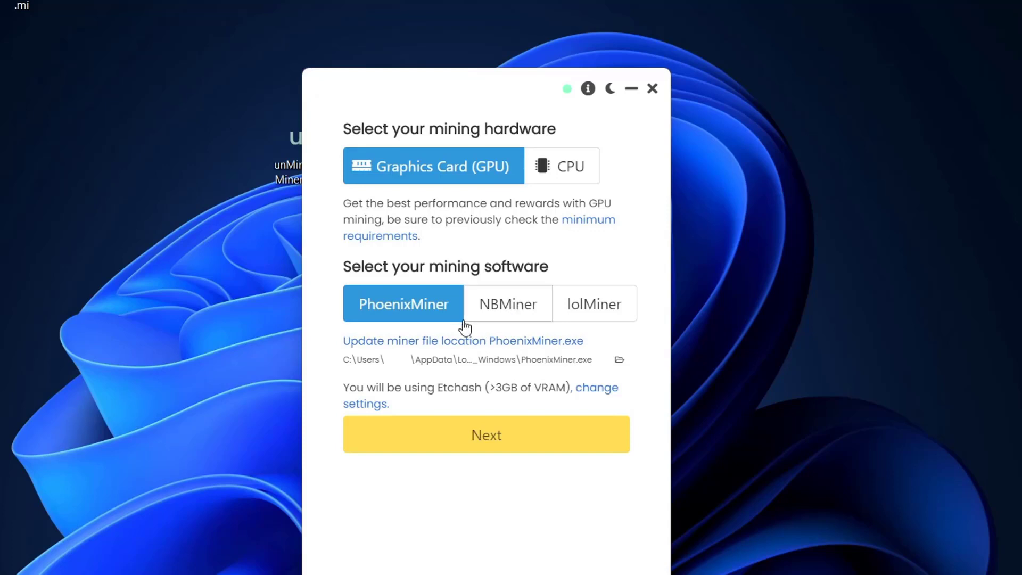
{"action": "left_click", "coordinate": [509, 311]}
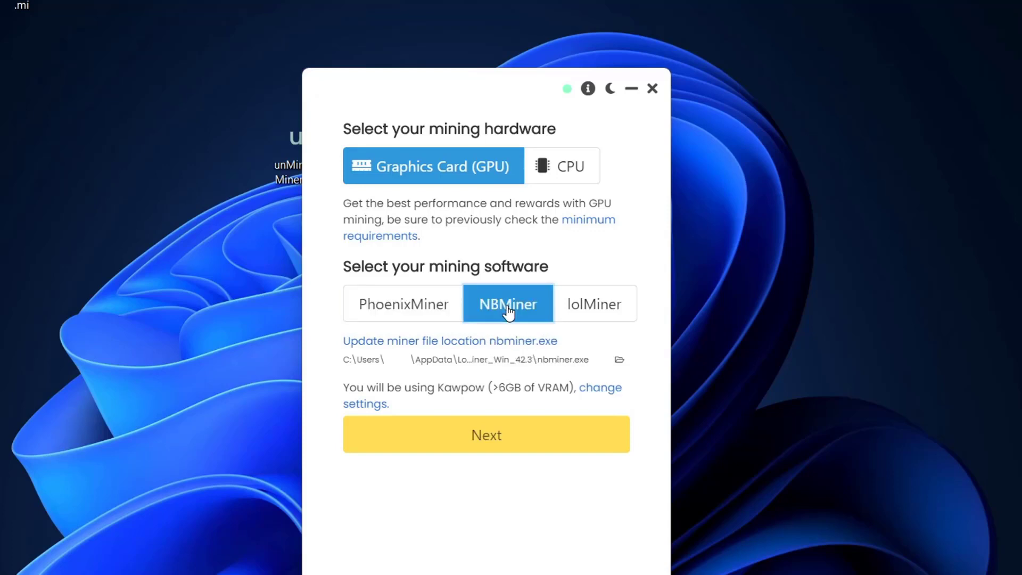
{"action": "left_click", "coordinate": [601, 321]}
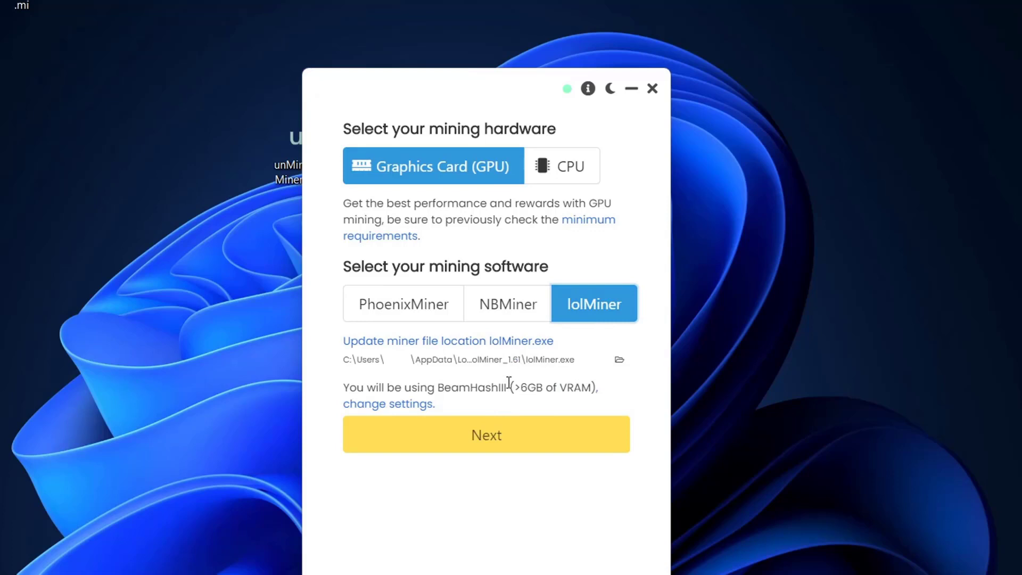
{"action": "left_click_drag", "start_coordinate": [510, 388], "coordinate": [582, 388]}
{"action": "left_click", "coordinate": [480, 314]}
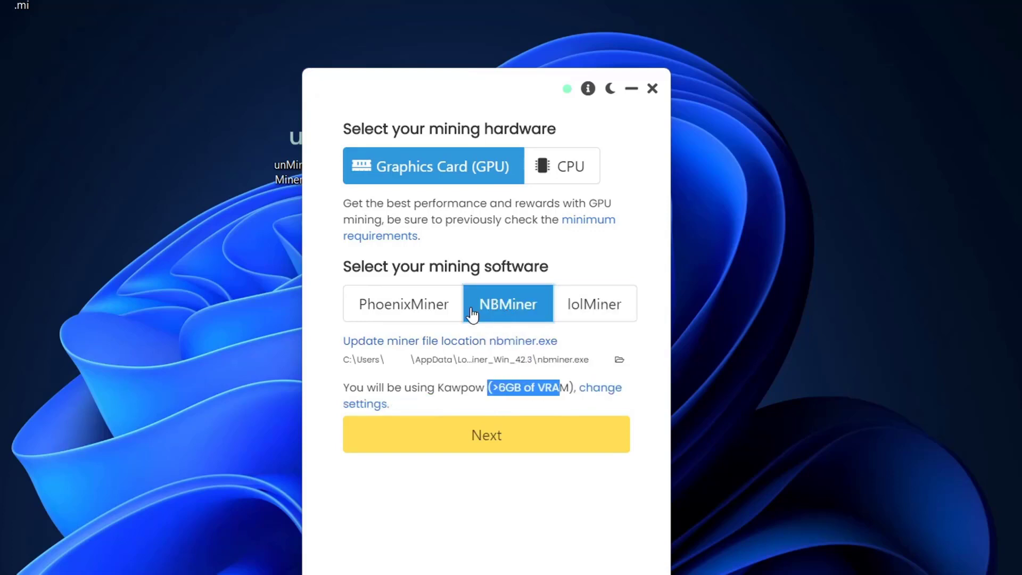
{"action": "left_click", "coordinate": [423, 308]}
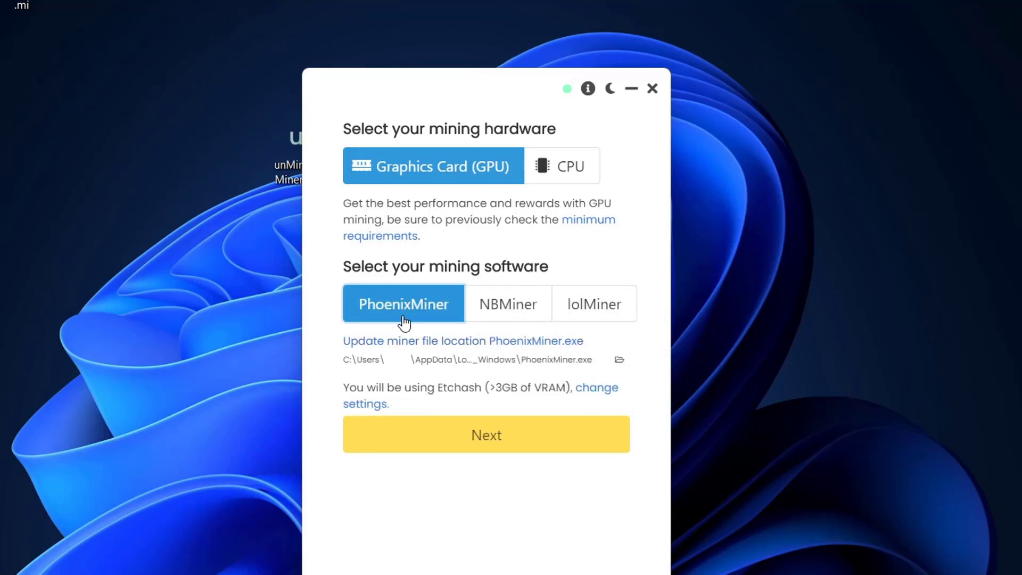
{"action": "left_click", "coordinate": [583, 320]}
{"action": "left_click", "coordinate": [501, 319]}
{"action": "left_click", "coordinate": [442, 306]}
Step: Look at the CPU option, then return to Graphics Card (GPU) mining
{"action": "left_click", "coordinate": [559, 169]}
{"action": "left_click", "coordinate": [481, 172]}
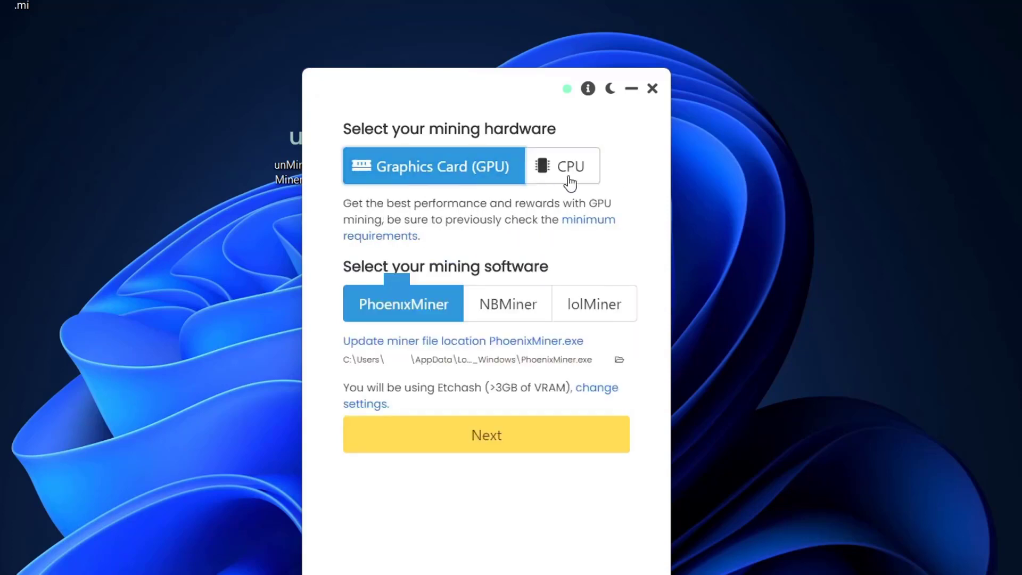
{"action": "left_click", "coordinate": [574, 178]}
{"action": "left_click", "coordinate": [486, 176]}
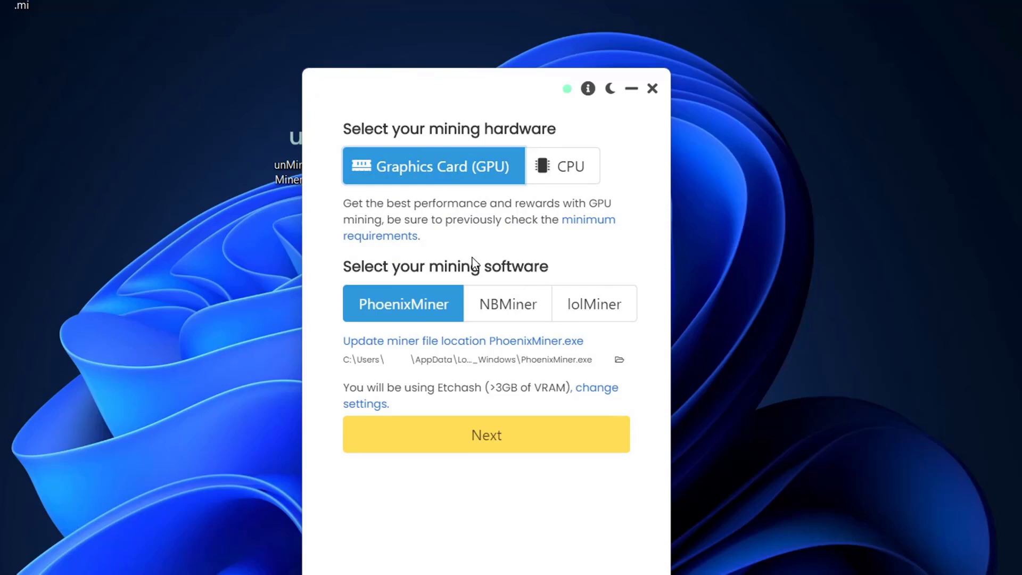
Step: On the coin and address page, erase the previously saved payout address
{"action": "left_click", "coordinate": [466, 442]}
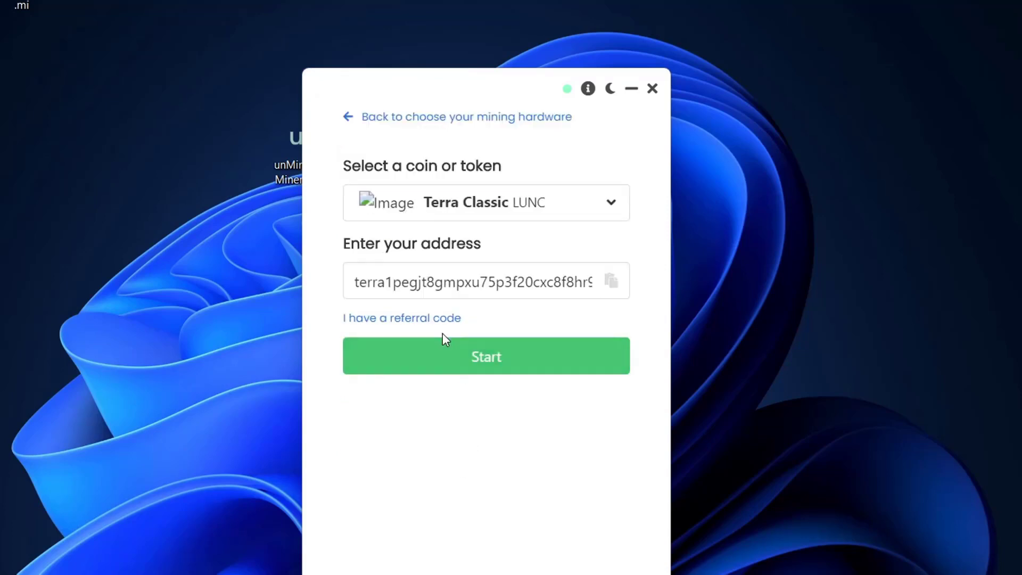
{"action": "left_click", "coordinate": [440, 283]}
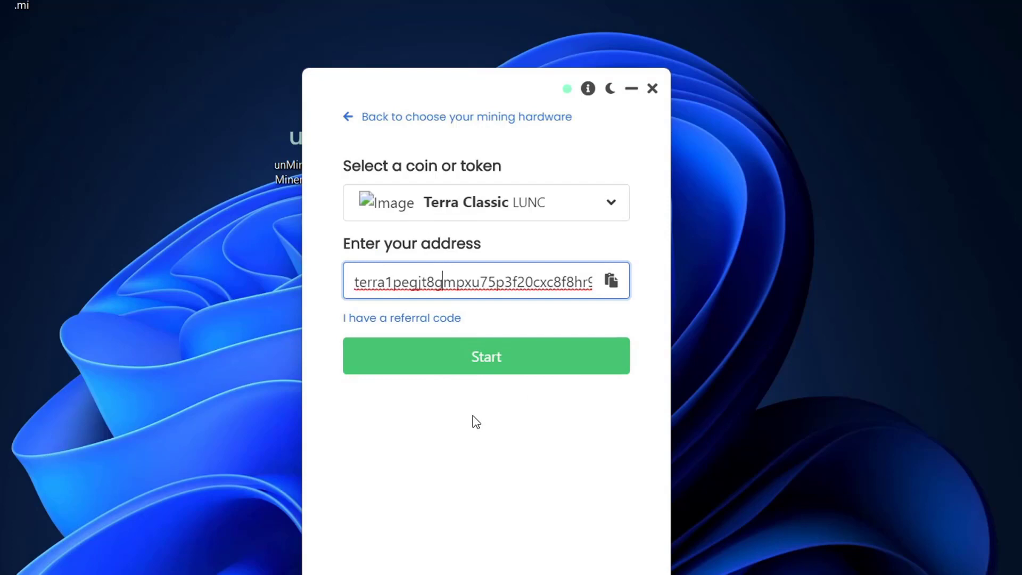
{"action": "key", "text": "ctrl+a"}
{"action": "key", "text": "BackSpace"}
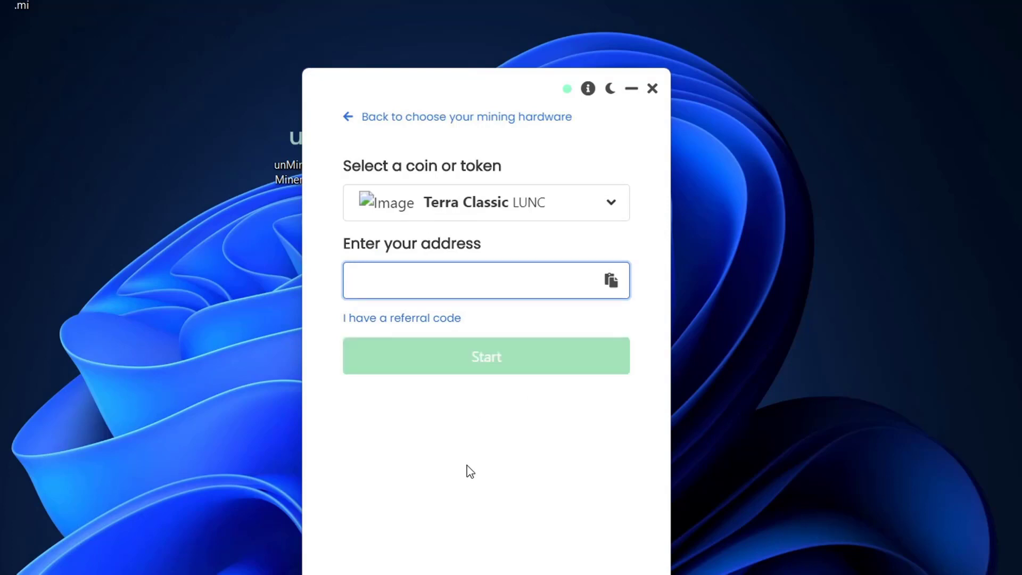
Step: Choose Dogecoin (DOGE) as the coin to mine instead of Terra Classic
{"action": "left_click", "coordinate": [527, 208]}
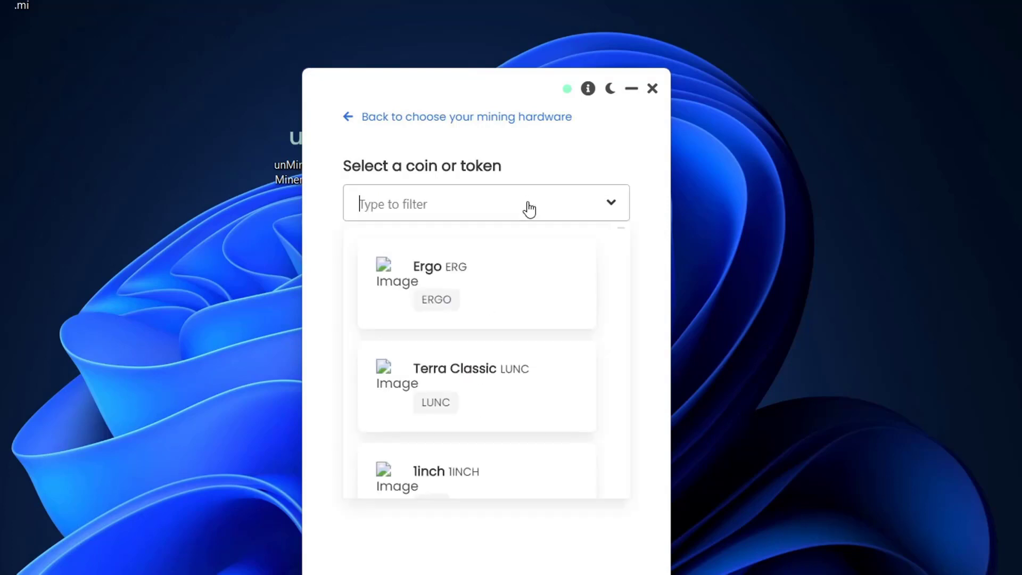
{"action": "scroll", "coordinate": [523, 356], "scroll_direction": "down", "scroll_amount": 3}
{"action": "scroll", "coordinate": [520, 351], "scroll_direction": "down", "scroll_amount": 3}
{"action": "left_click", "coordinate": [450, 191]}
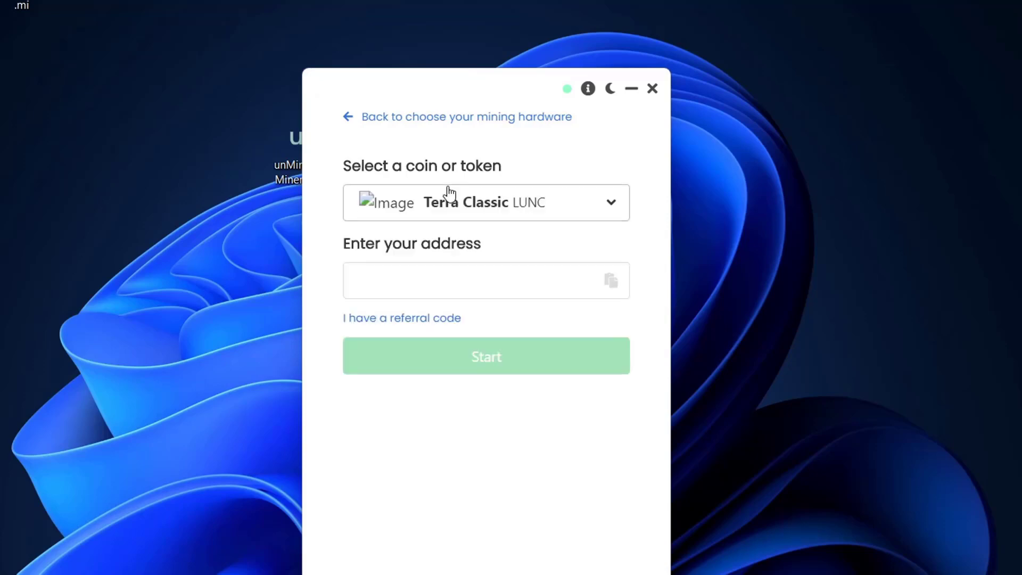
{"action": "left_click", "coordinate": [433, 200]}
{"action": "type", "text": "do"}
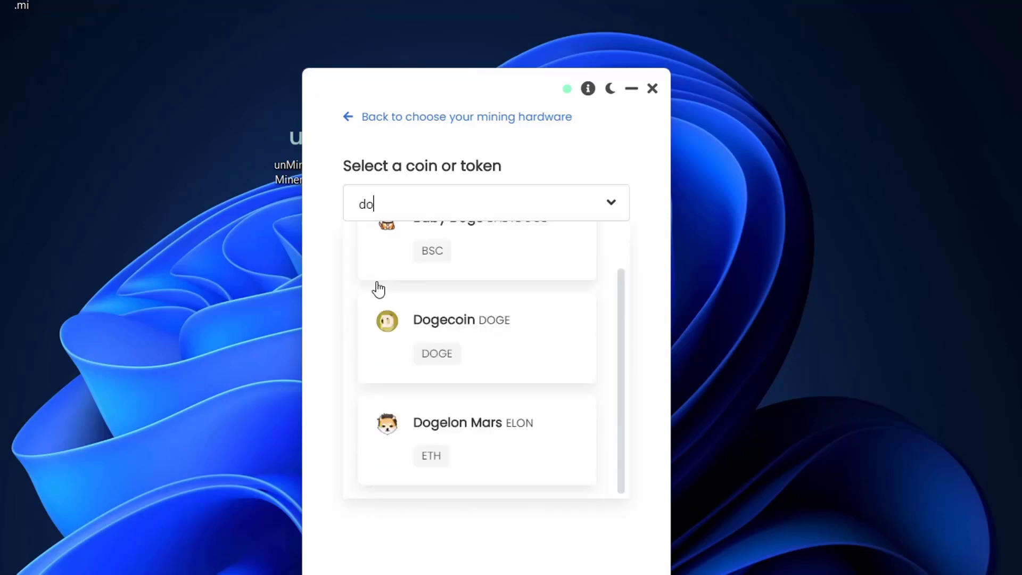
{"action": "type", "text": "g"}
{"action": "left_click", "coordinate": [452, 336]}
{"action": "left_click", "coordinate": [486, 209]}
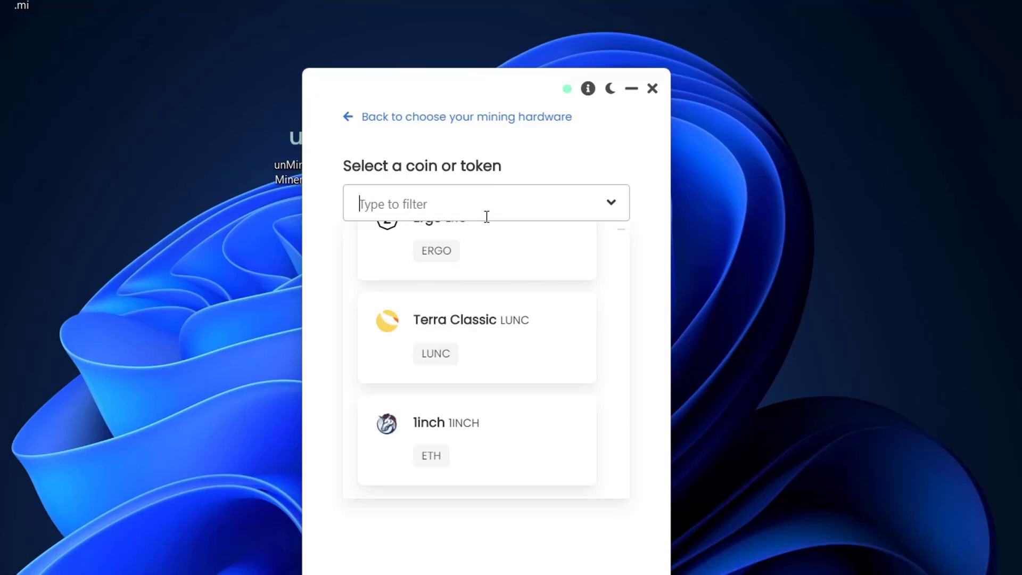
{"action": "scroll", "coordinate": [484, 328], "scroll_direction": "up", "scroll_amount": 5}
{"action": "scroll", "coordinate": [483, 328], "scroll_direction": "down", "scroll_amount": 3}
{"action": "scroll", "coordinate": [484, 331], "scroll_direction": "down", "scroll_amount": 2}
{"action": "left_click", "coordinate": [436, 205]}
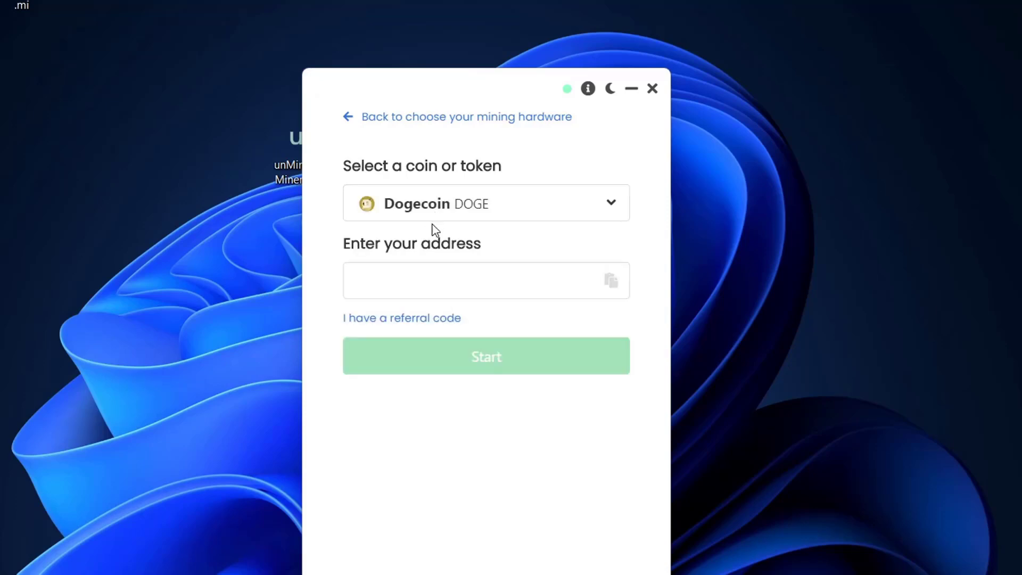
Step: Open the Binance website in Chrome using the address-bar entry 'bin'
{"action": "left_click", "coordinate": [366, 277]}
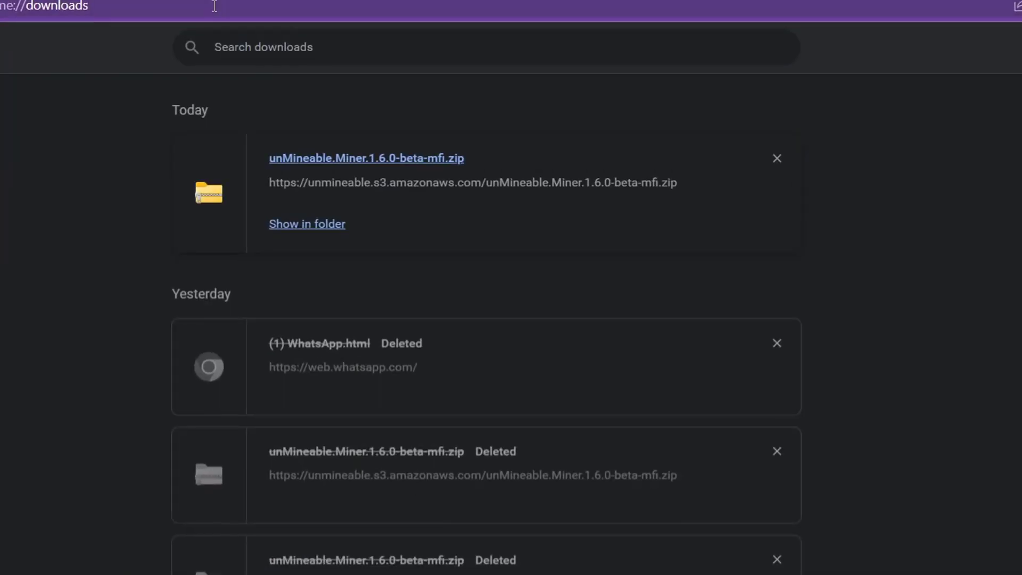
{"action": "left_click", "coordinate": [214, 6]}
{"action": "type", "text": "bin"}
{"action": "key", "text": "Return"}
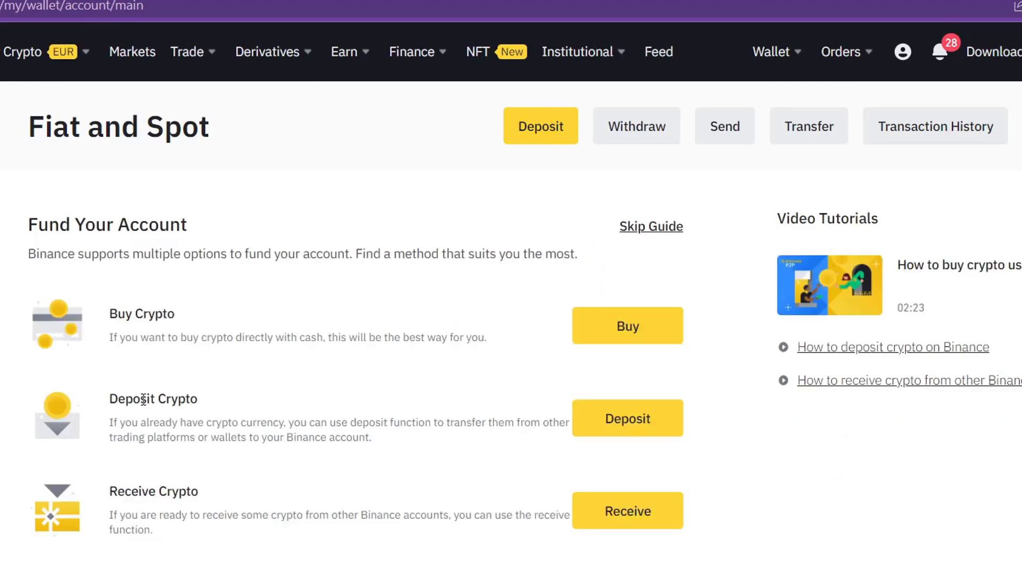
Step: Open Deposit Crypto and select DOGE on the dogecoin network to reveal its address
{"action": "left_click_drag", "start_coordinate": [112, 398], "coordinate": [198, 400]}
{"action": "left_click", "coordinate": [648, 423]}
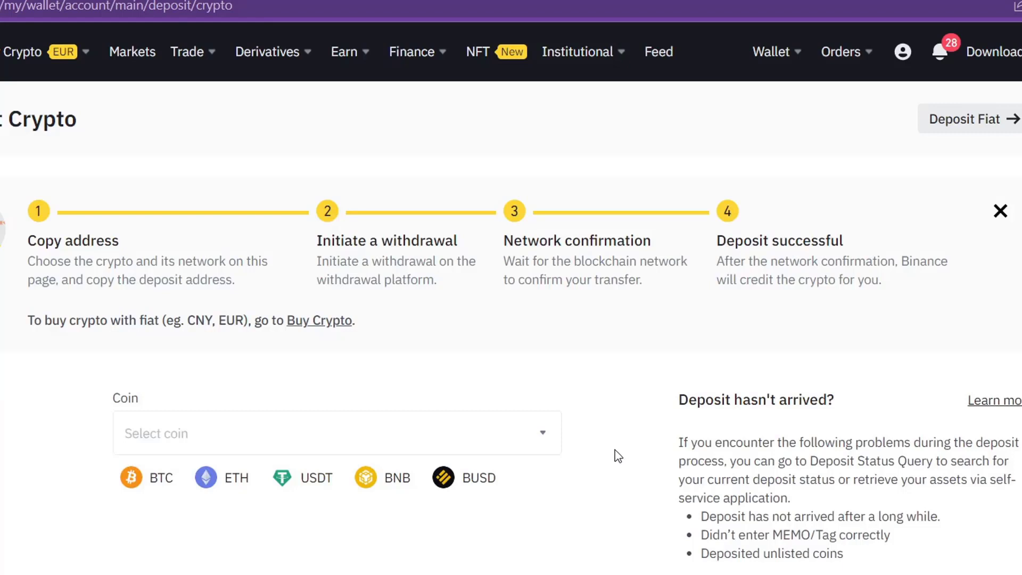
{"action": "left_click", "coordinate": [208, 433]}
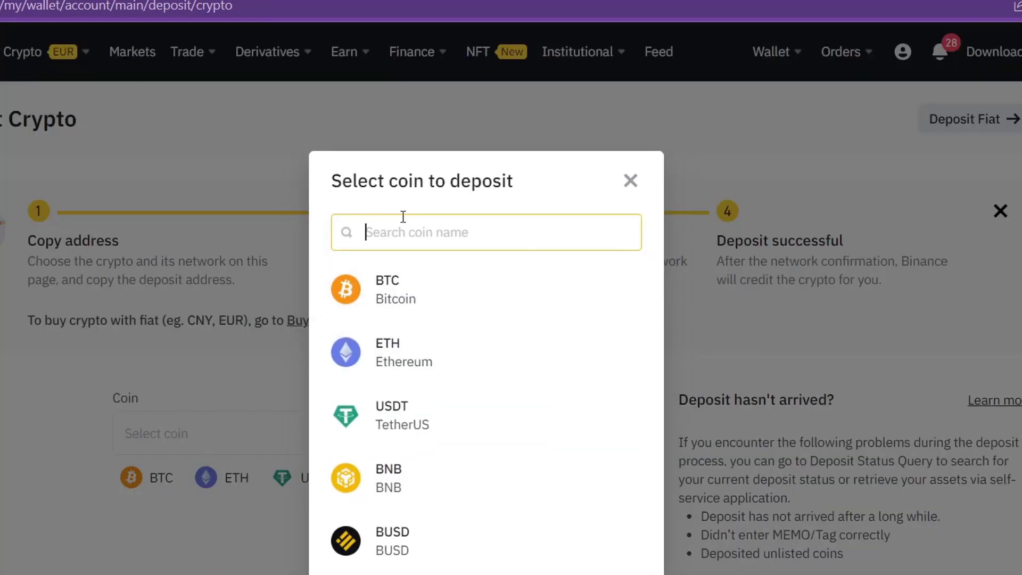
{"action": "type", "text": "doge"}
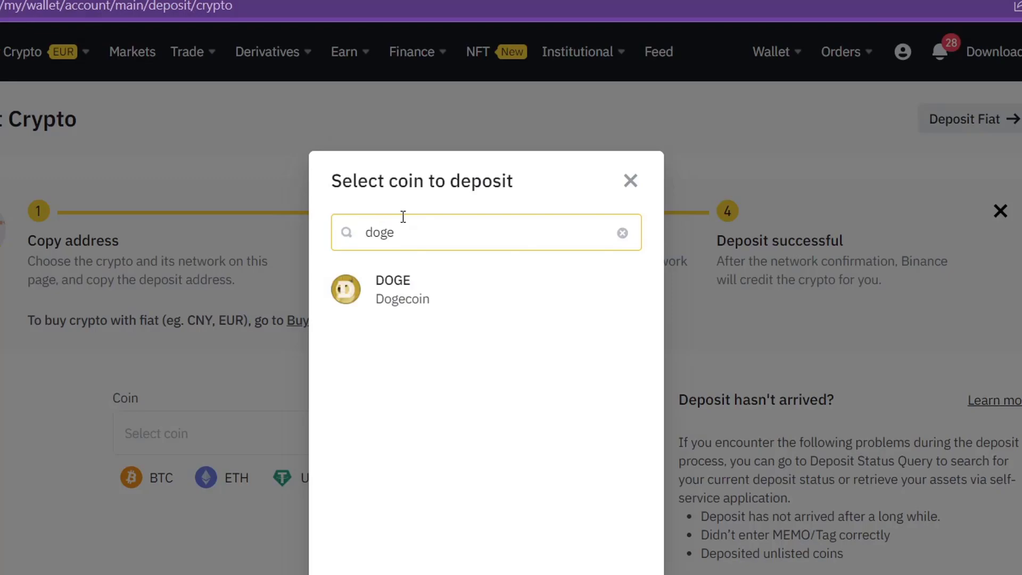
{"action": "left_click", "coordinate": [419, 292]}
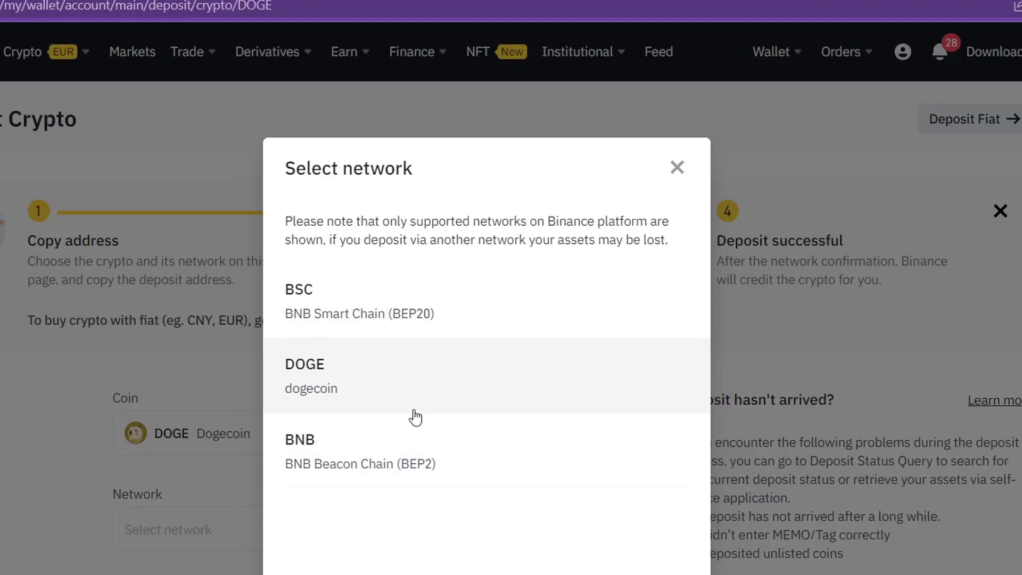
{"action": "left_click", "coordinate": [372, 388]}
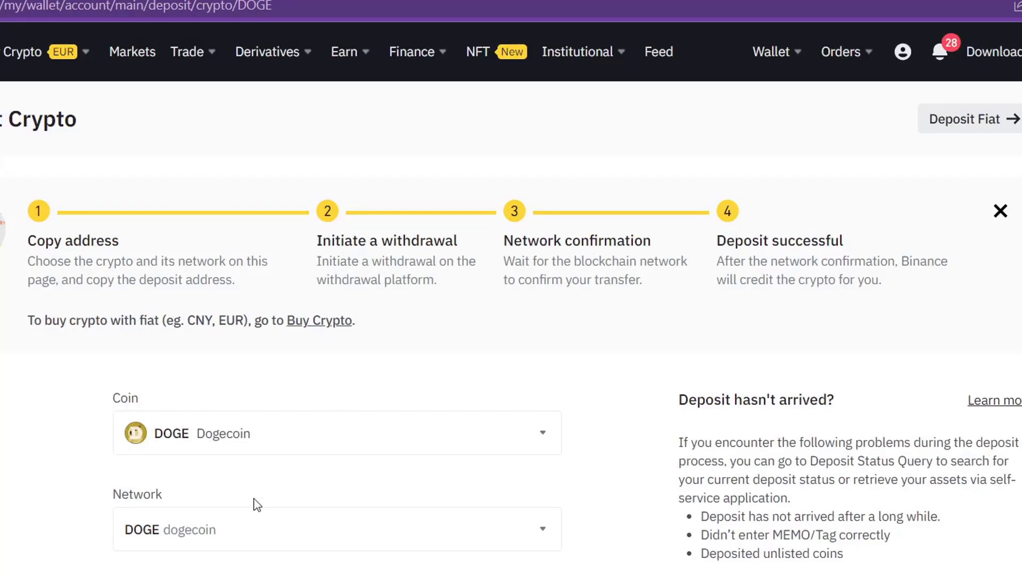
{"action": "scroll", "coordinate": [256, 504], "scroll_direction": "down", "scroll_amount": 1}
{"action": "scroll", "coordinate": [302, 481], "scroll_direction": "down", "scroll_amount": 1}
{"action": "mouse_move", "coordinate": [114, 514]}
{"action": "left_mouse_down"}
{"action": "mouse_move", "coordinate": [302, 481]}
{"action": "mouse_move", "coordinate": [411, 423]}
{"action": "left_mouse_up"}
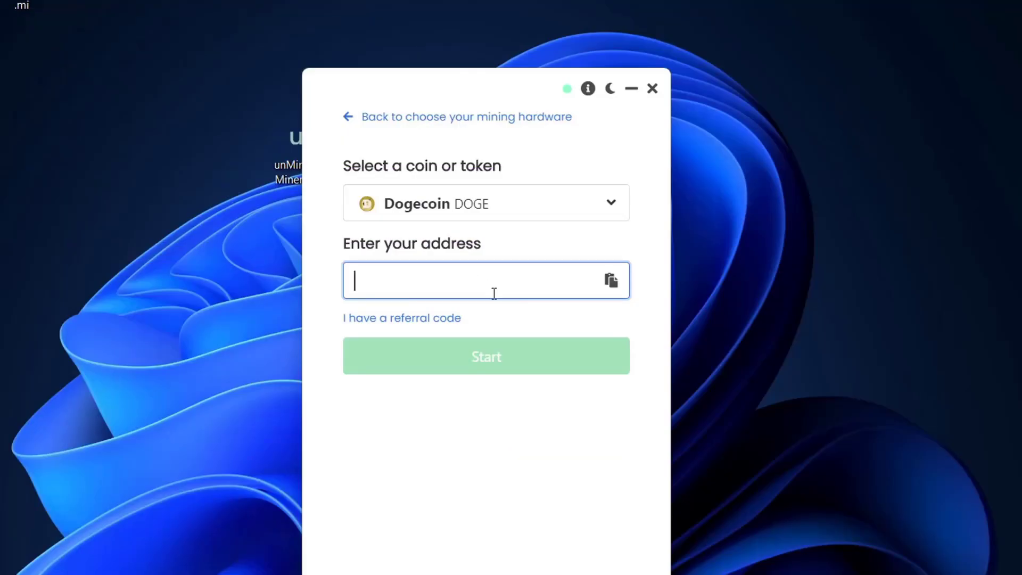
Step: Paste the Binance DOGE deposit address into the miner and start mining
{"action": "key", "text": "ctrl+v"}
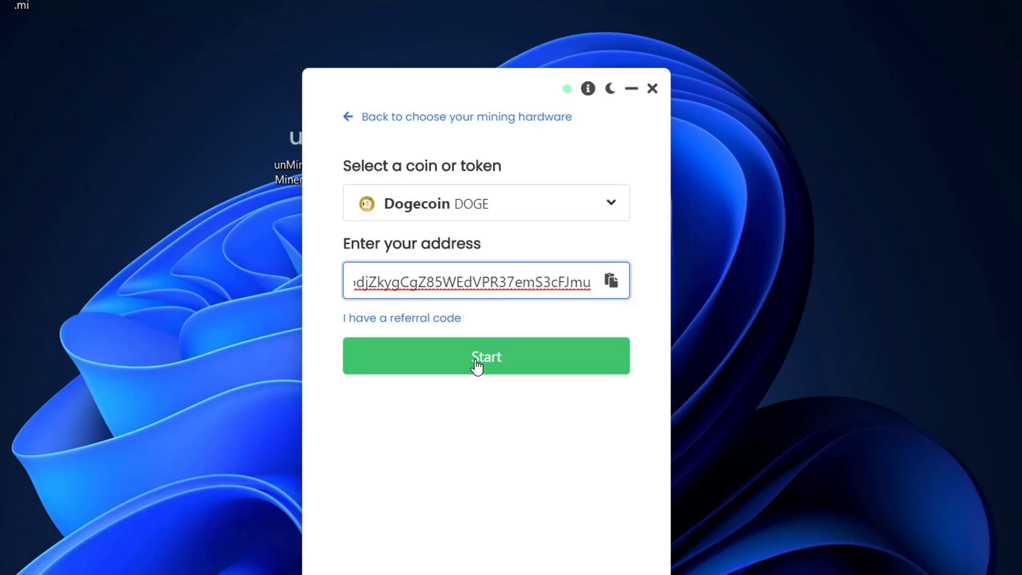
{"action": "left_click", "coordinate": [468, 364]}
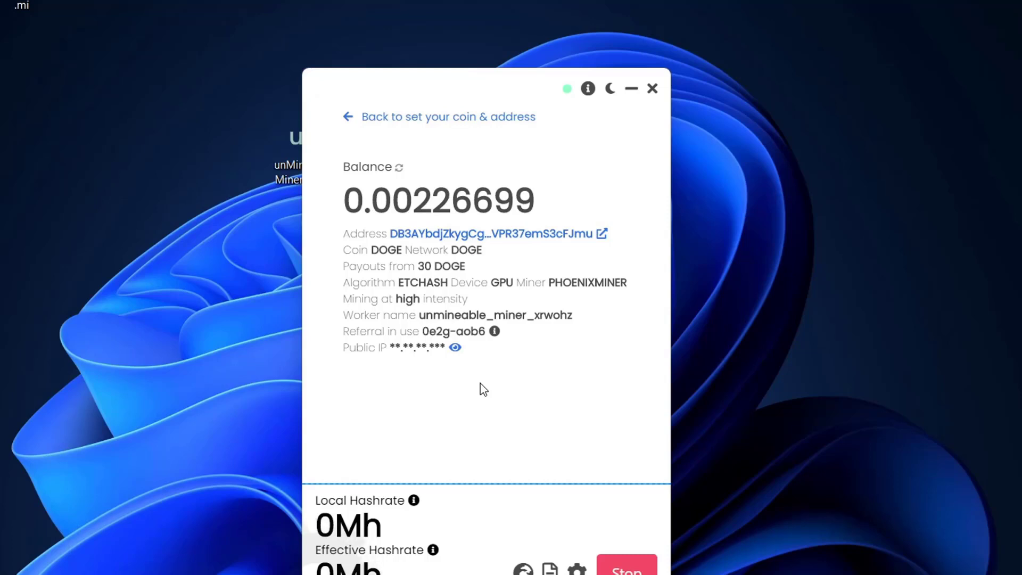
{"action": "left_click", "coordinate": [577, 568]}
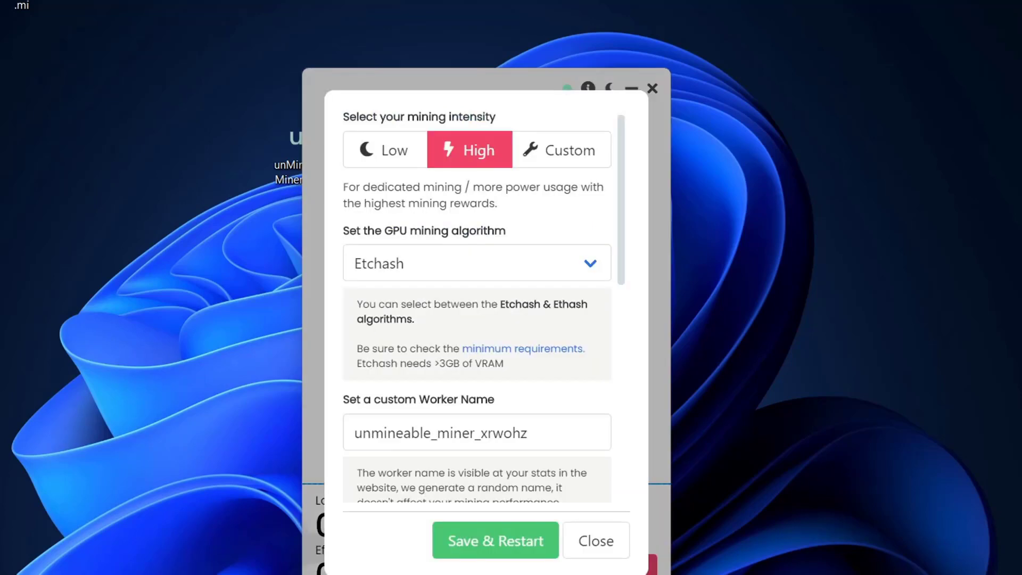
{"action": "left_click", "coordinate": [410, 155]}
{"action": "left_click", "coordinate": [480, 156]}
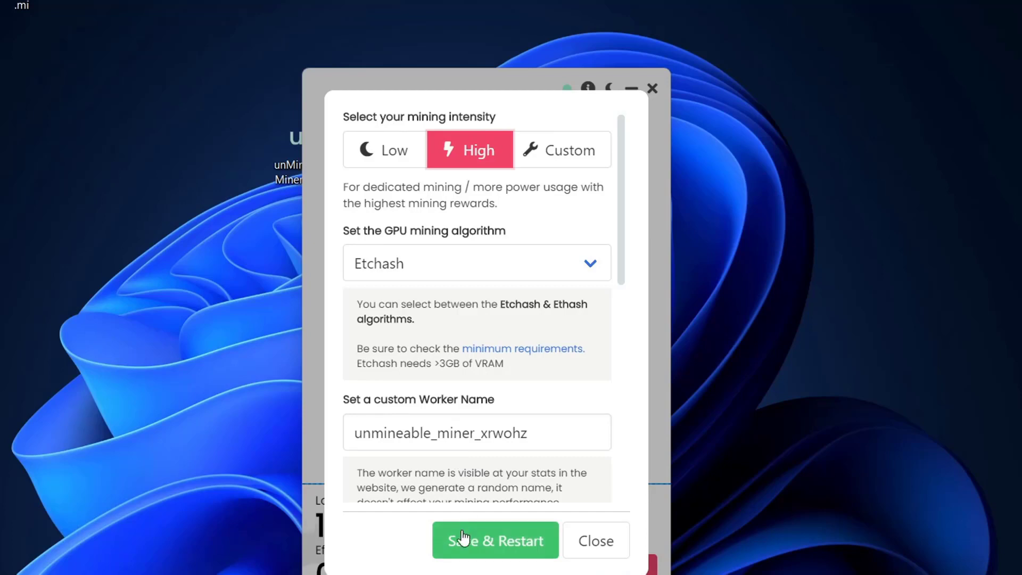
{"action": "scroll", "coordinate": [511, 463], "scroll_direction": "down", "scroll_amount": 2}
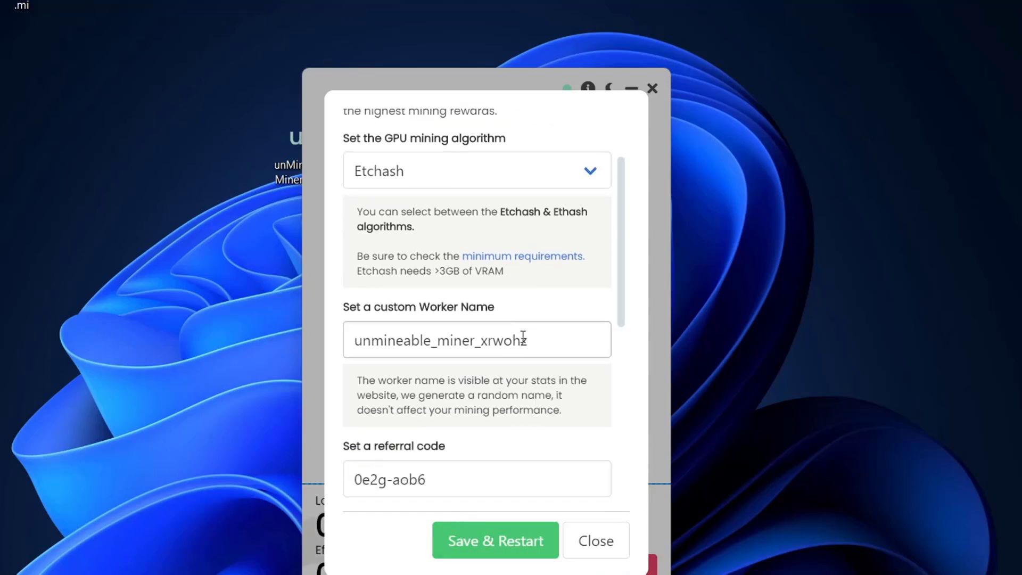
{"action": "left_click_drag", "start_coordinate": [521, 340], "coordinate": [371, 340]}
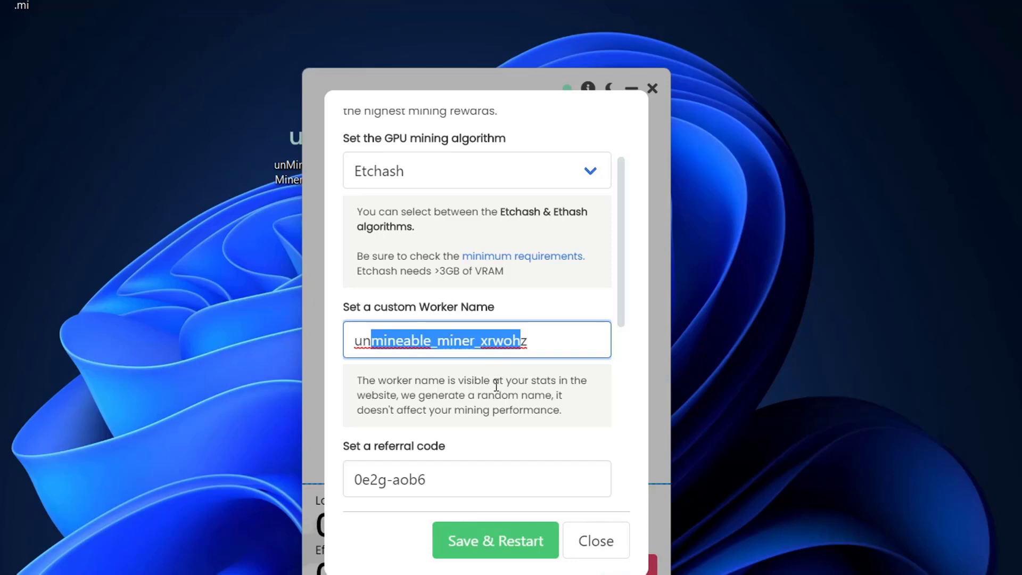
{"action": "scroll", "coordinate": [492, 399], "scroll_direction": "down", "scroll_amount": 2}
{"action": "left_click", "coordinate": [436, 387]}
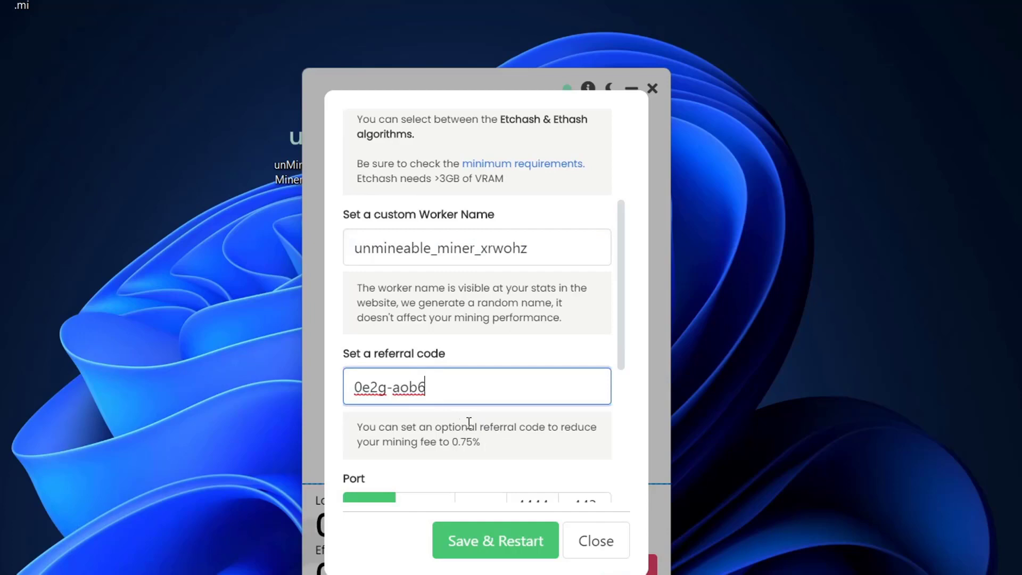
{"action": "left_click_drag", "start_coordinate": [459, 391], "coordinate": [331, 394]}
{"action": "left_click", "coordinate": [420, 399]}
{"action": "scroll", "coordinate": [483, 445], "scroll_direction": "down", "scroll_amount": 2}
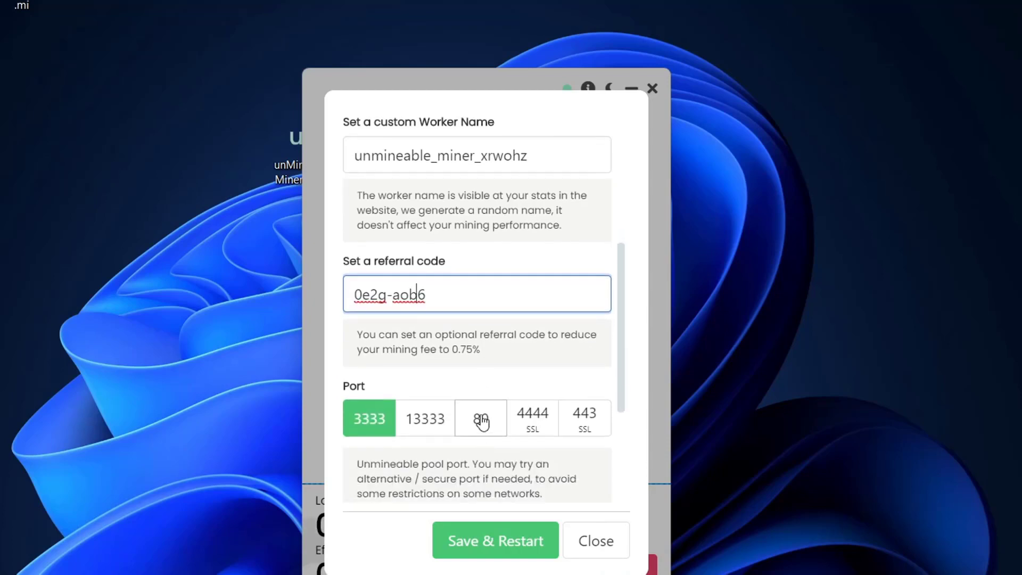
{"action": "scroll", "coordinate": [486, 365], "scroll_direction": "down", "scroll_amount": 4}
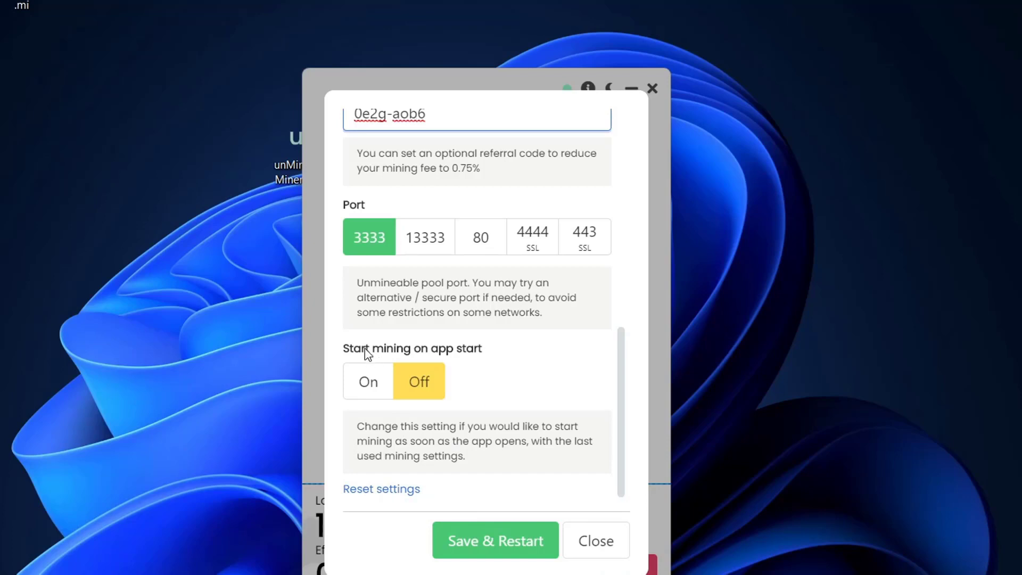
{"action": "left_click_drag", "start_coordinate": [348, 355], "coordinate": [468, 353]}
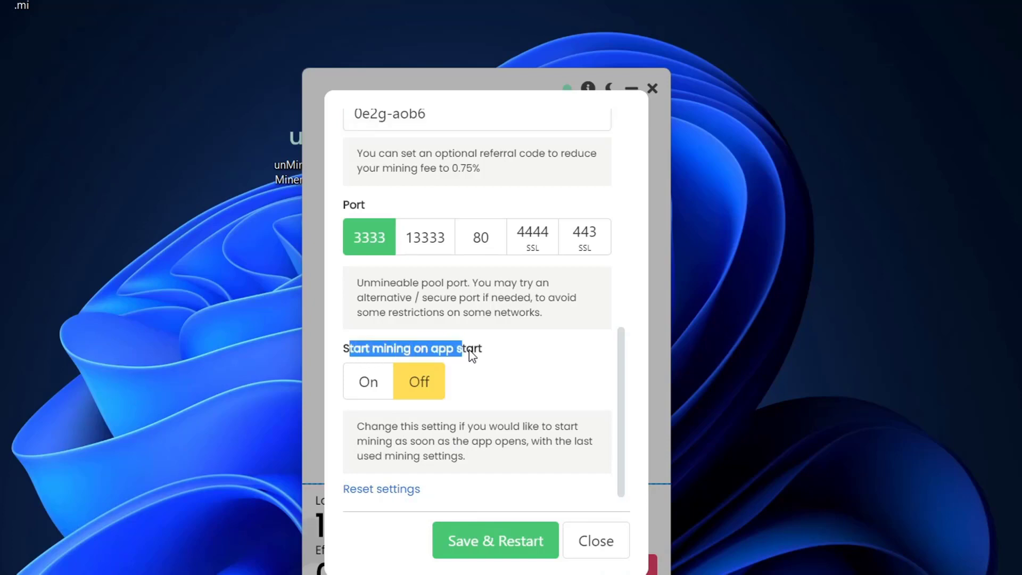
{"action": "left_click", "coordinate": [409, 361]}
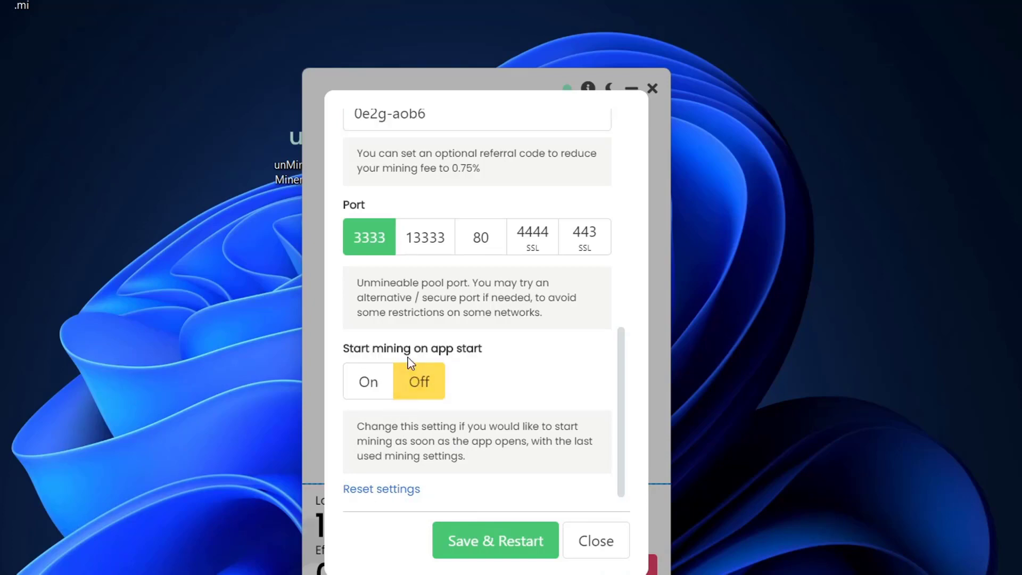
{"action": "left_click", "coordinate": [569, 531]}
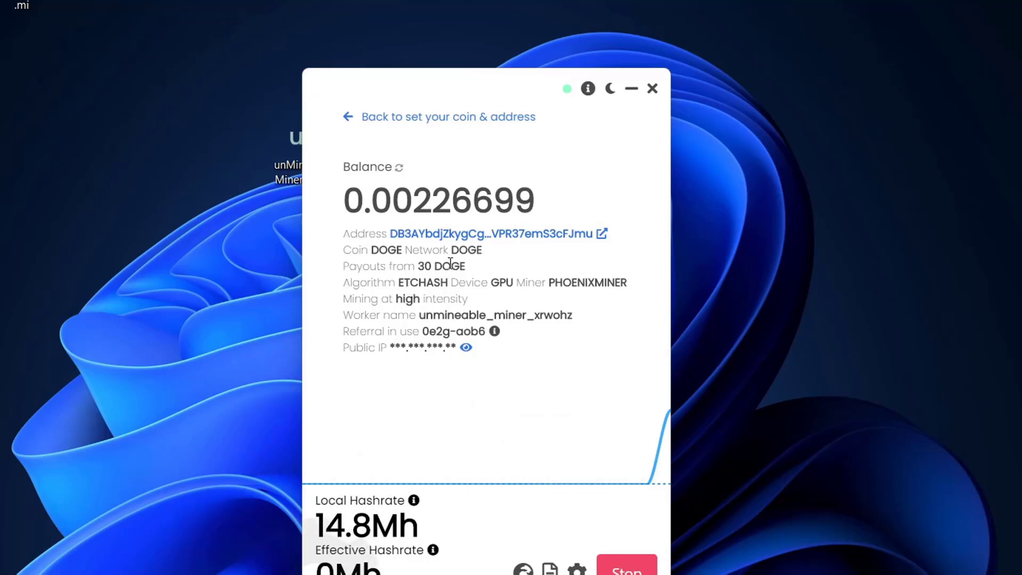
{"action": "left_click_drag", "start_coordinate": [466, 265], "coordinate": [418, 265]}
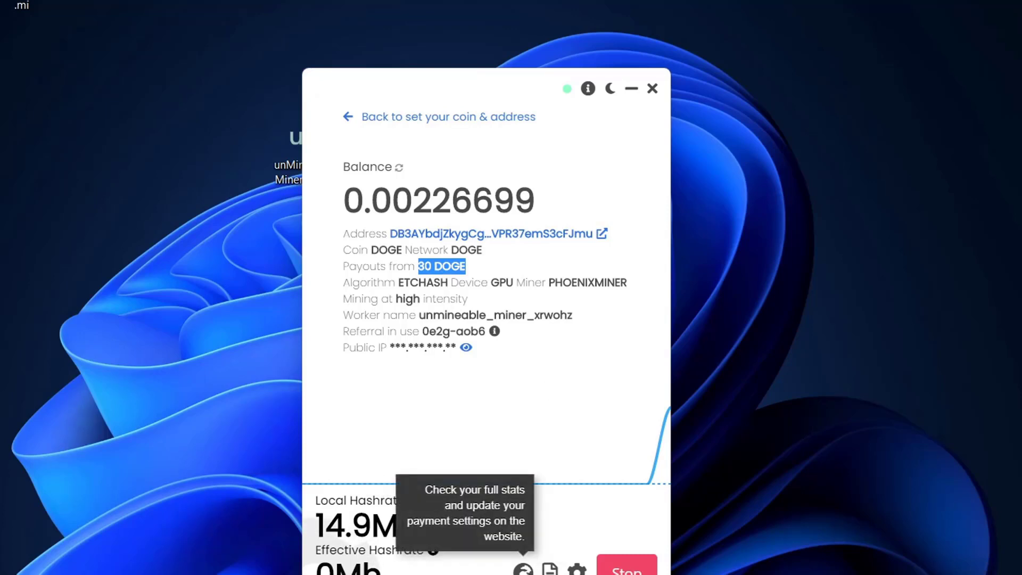
Step: Open the unMineable stats page for the DOGE address, showing 0.00225517 DOGE pending
{"action": "left_click", "coordinate": [523, 569]}
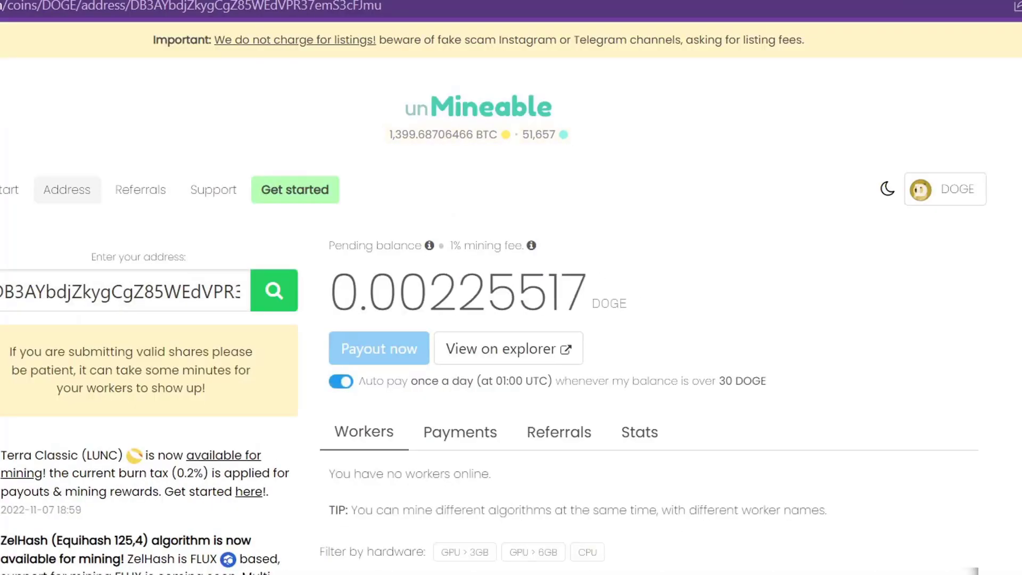